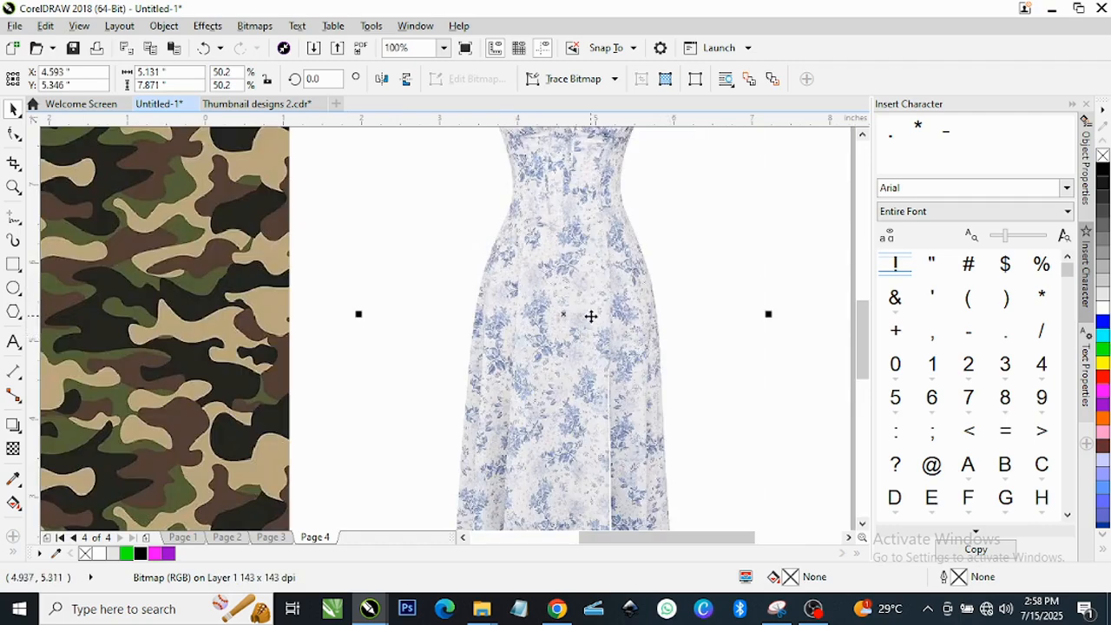
Preview the finished three-dress mock-up on Page 3, then return to Page 4.
scroll(588, 314, "down", 1)
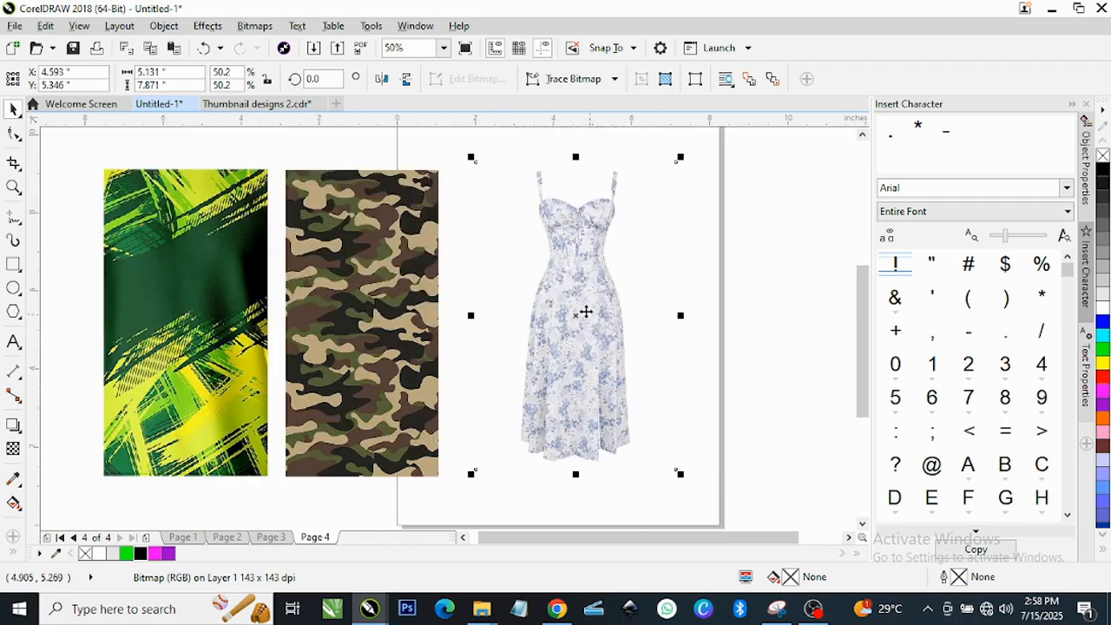
left_click(271, 536)
scroll(664, 155, "up", 1)
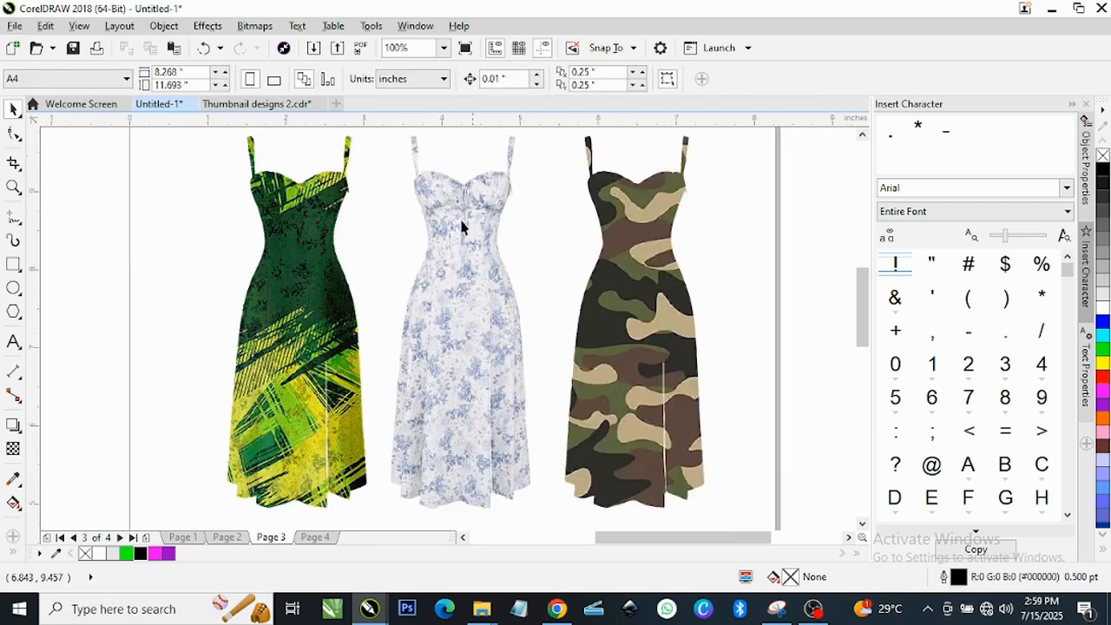
scroll(615, 318, "down", 1)
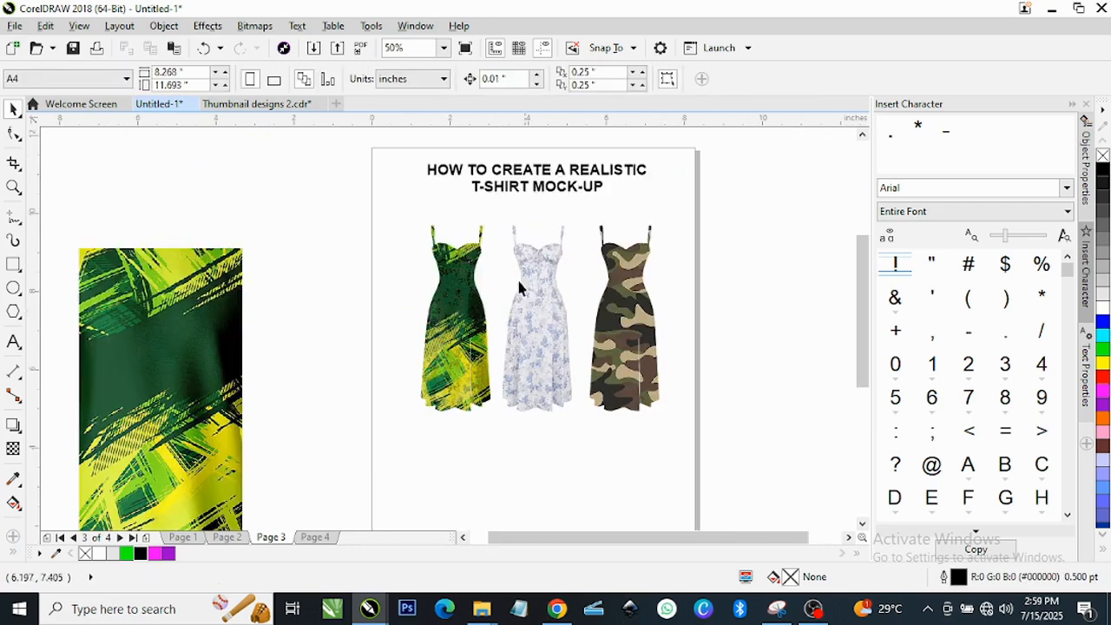
left_click(314, 536)
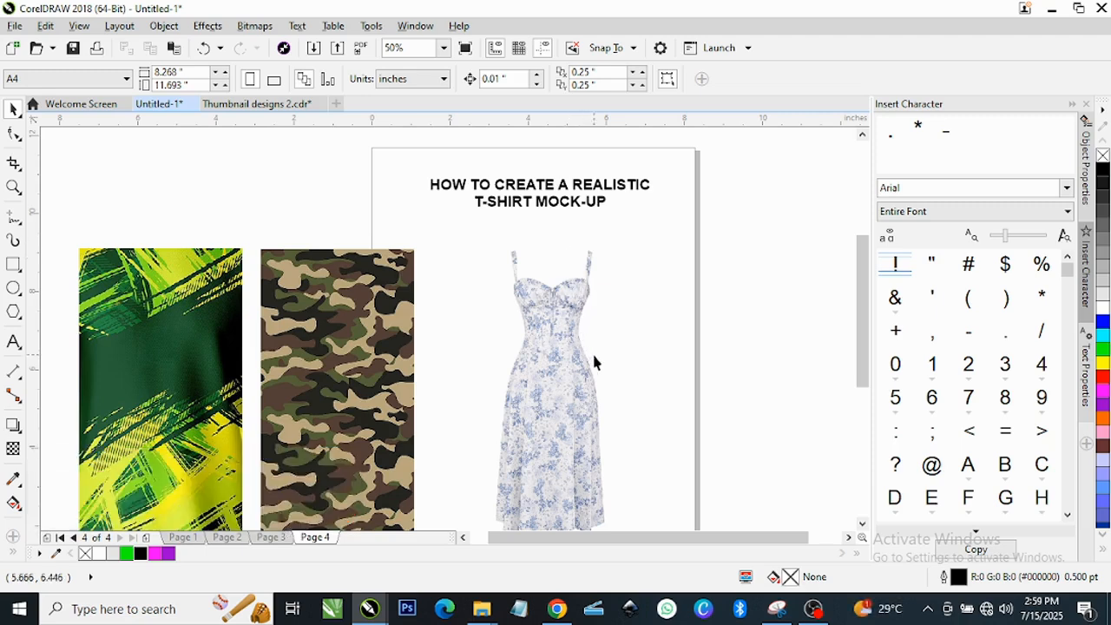
Slide the camouflage swatch left so it overlaps the green/yellow swatch.
scroll(588, 351, "up", 2)
scroll(438, 382, "down", 4)
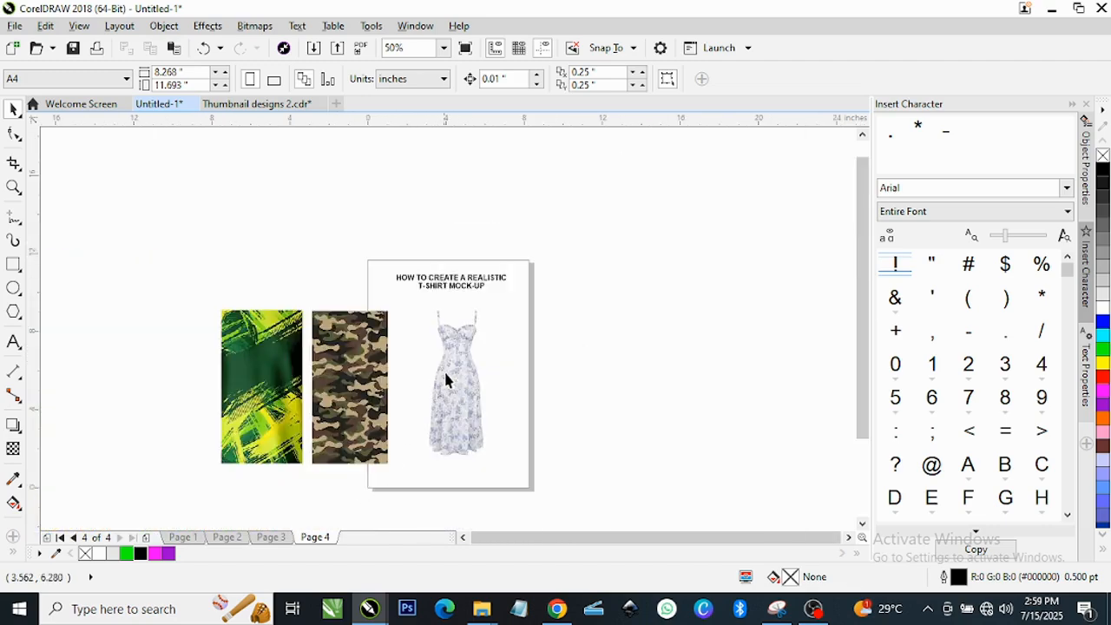
scroll(391, 406, "up", 4)
scroll(391, 405, "down", 2)
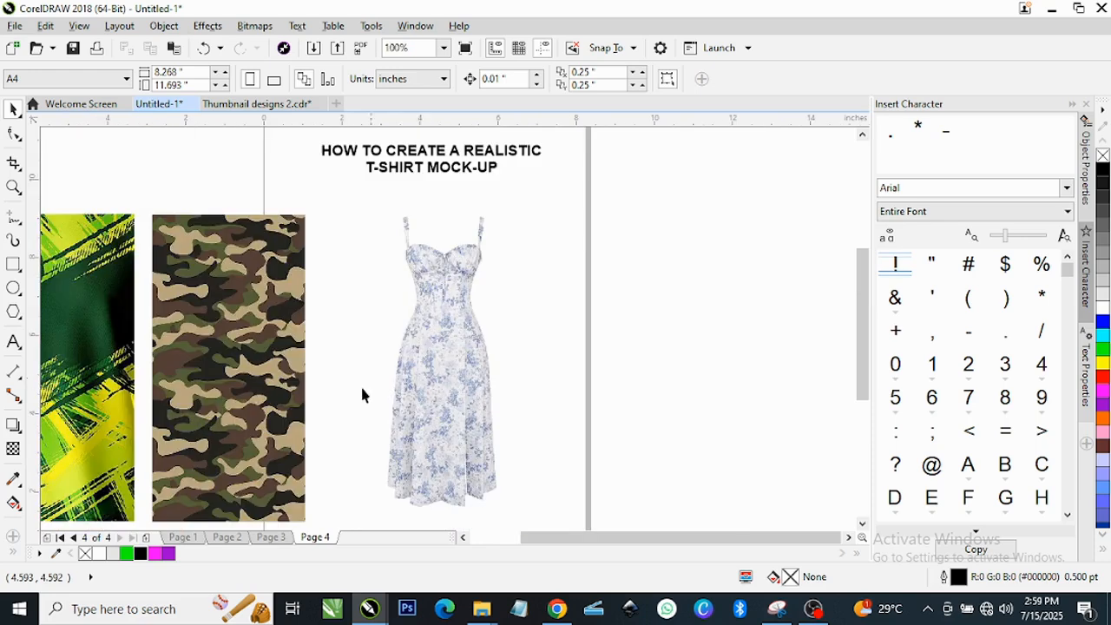
left_click_drag(268, 385, 195, 368)
Select the floral dress photo and bring up its context menu.
left_click(452, 372)
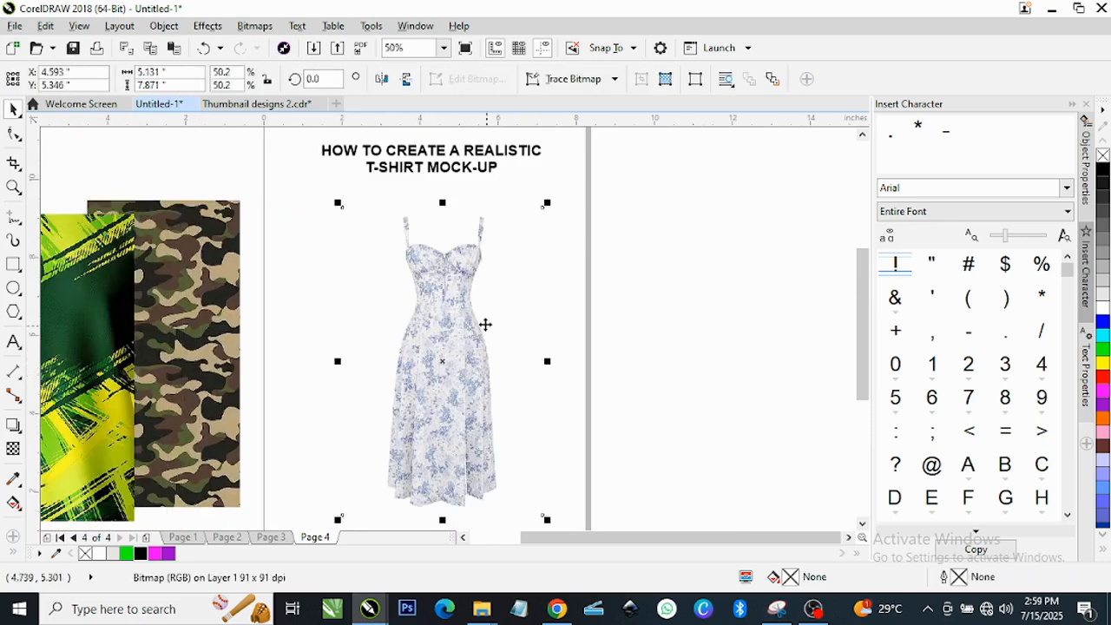
scroll(486, 295, "up", 2)
scroll(459, 385, "down", 2)
scroll(468, 361, "up", 2)
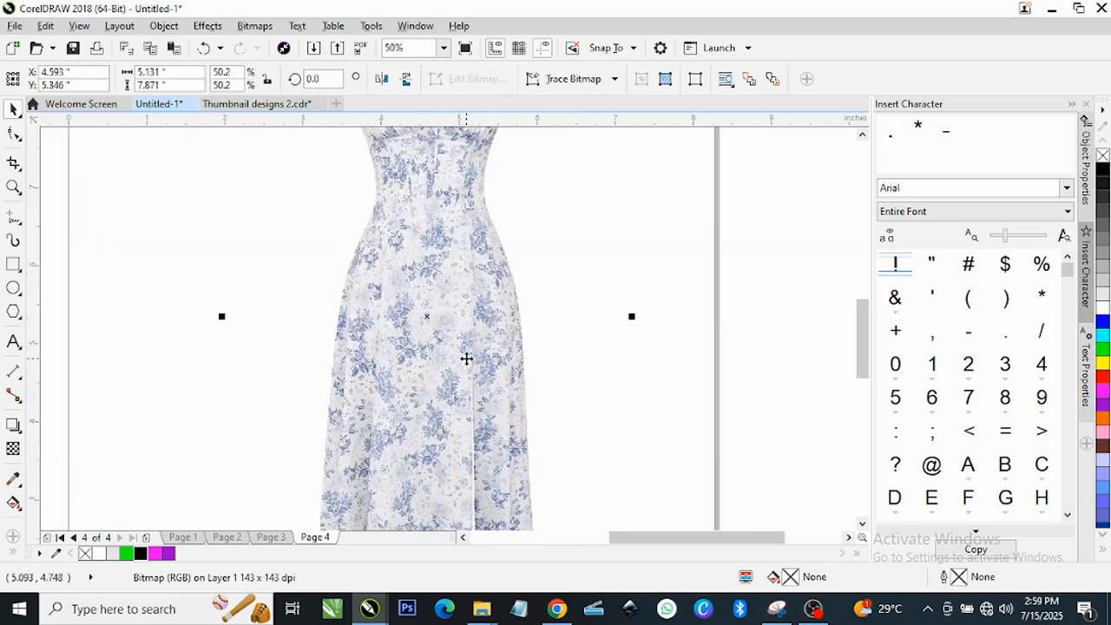
scroll(469, 323, "down", 2)
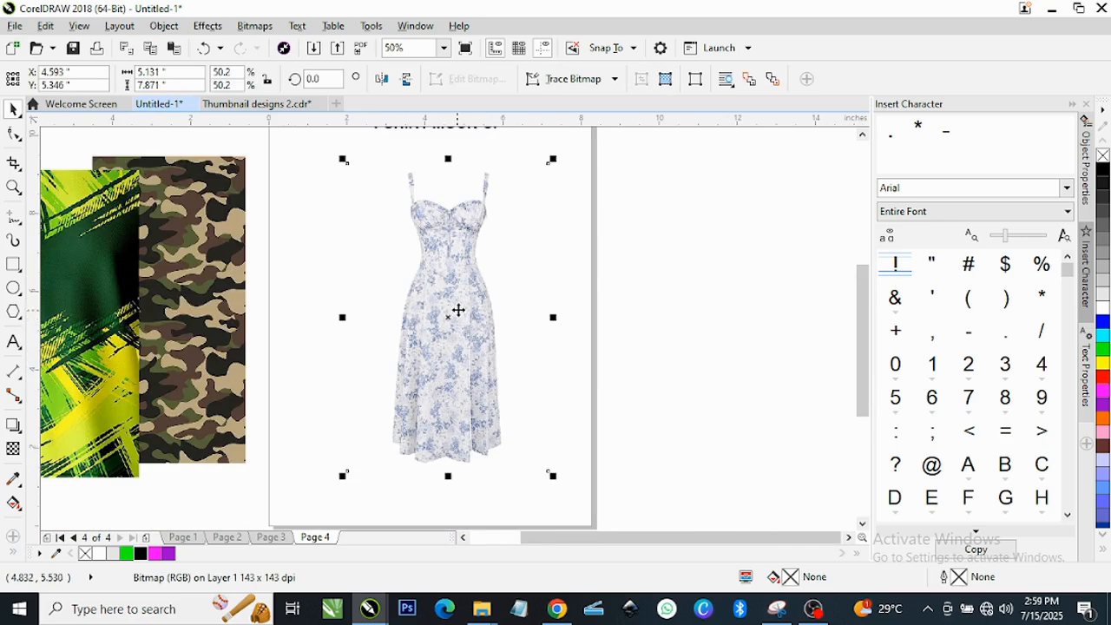
right_click(458, 310)
Outline Trace the floral dress as Line Art with a reduced bitmap, giving 219 objects.
mouse_move(549, 199)
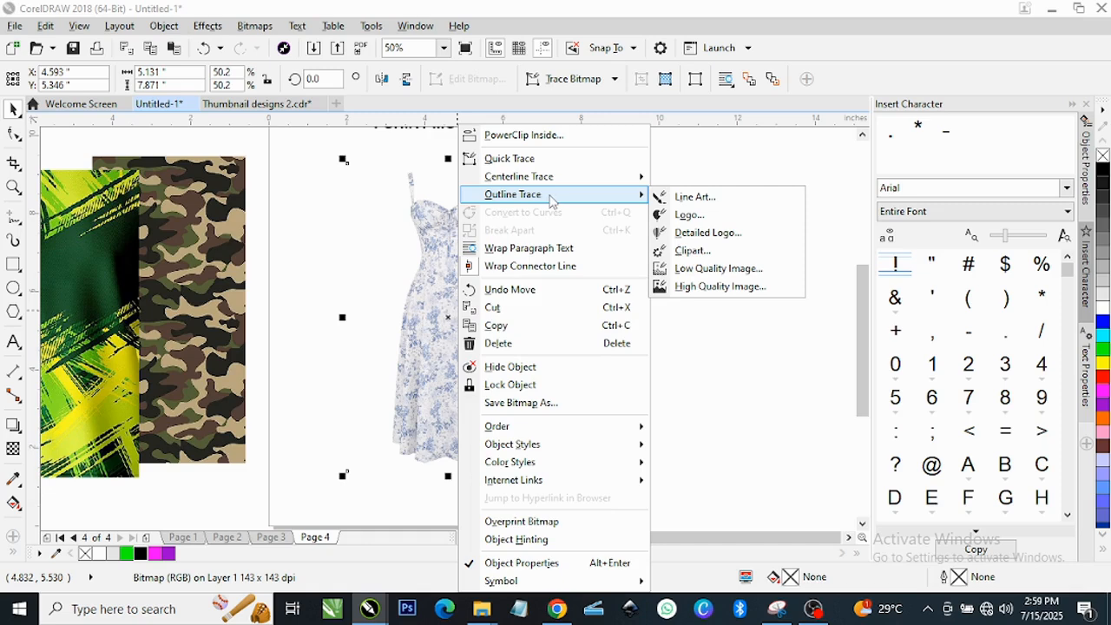
left_click(684, 199)
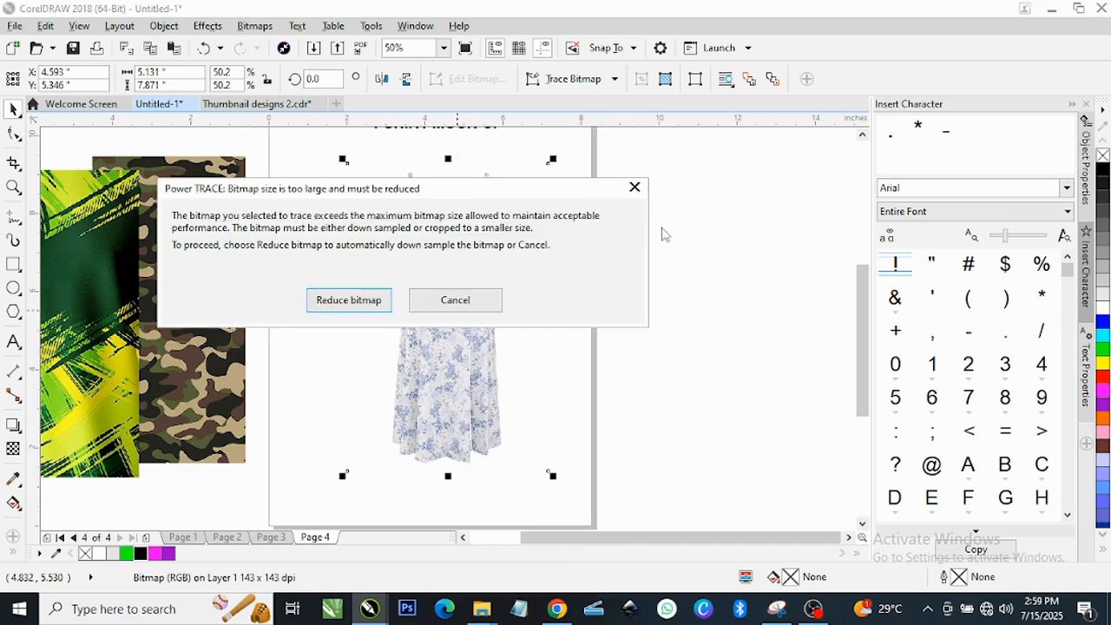
left_click(348, 301)
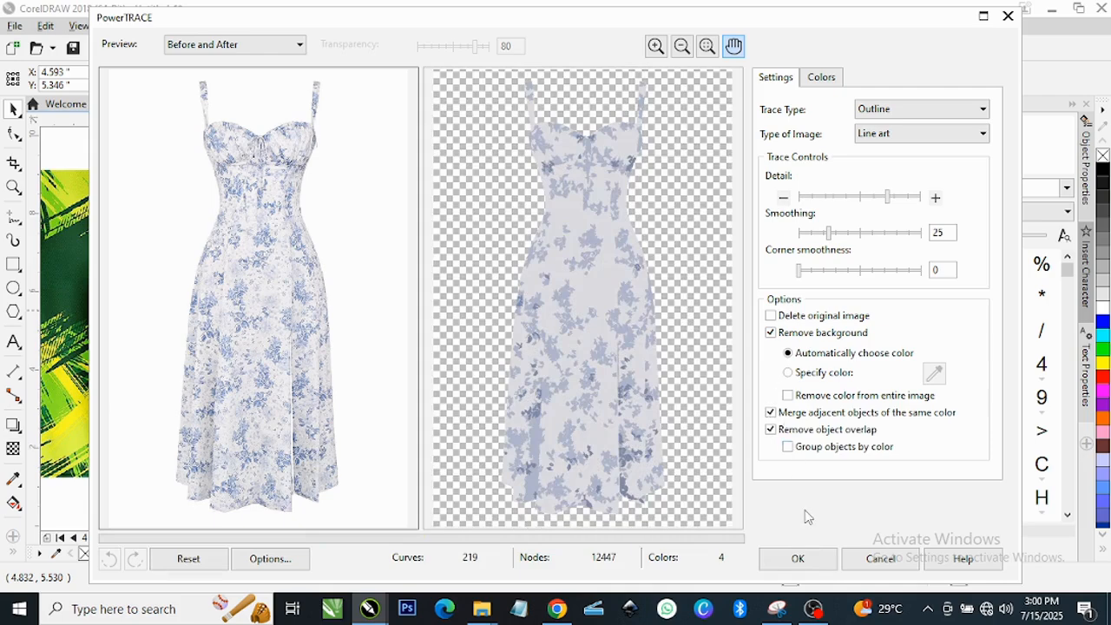
left_click(798, 560)
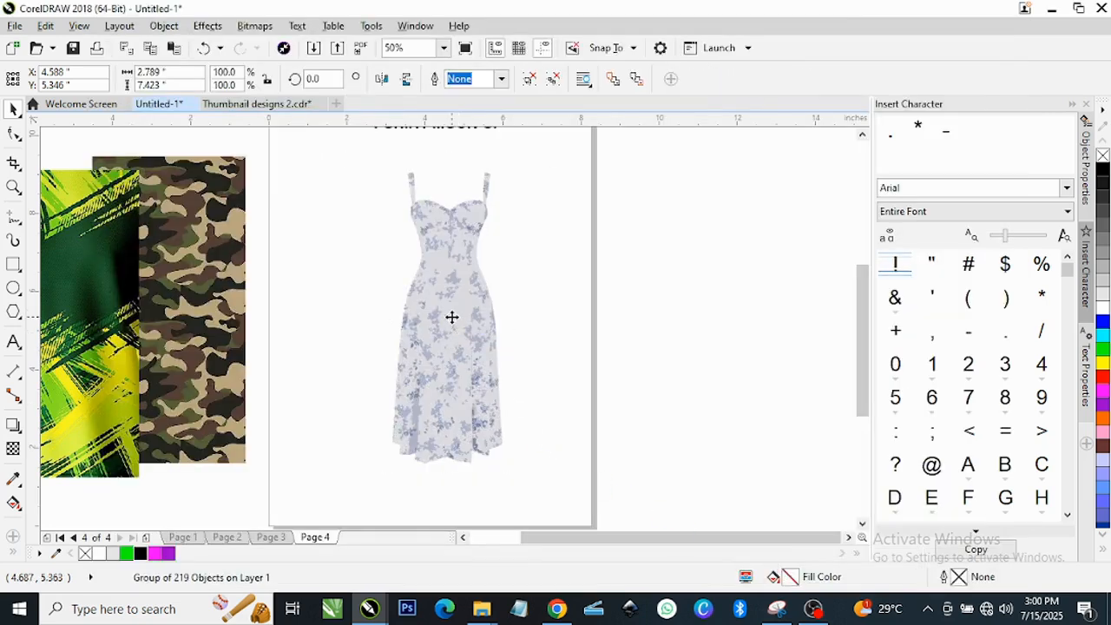
Move the original dress photo off Page 4 to the right and place the traced dress on the page.
left_click_drag(578, 326, 657, 339)
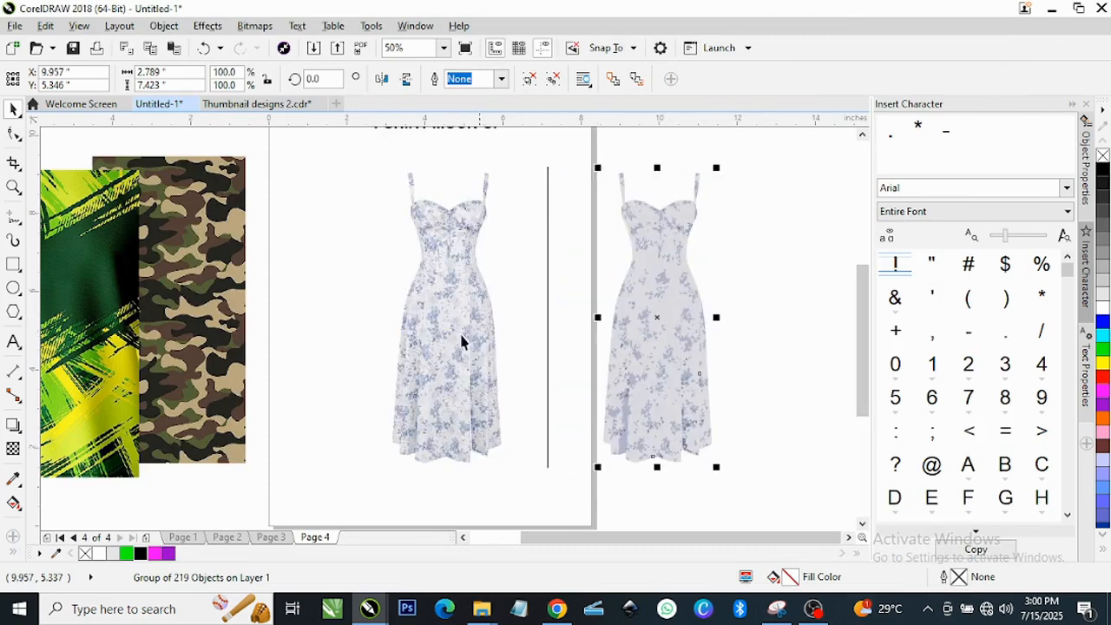
left_click(442, 332)
left_click_drag(454, 318, 685, 325)
scroll(419, 317, "down", 2)
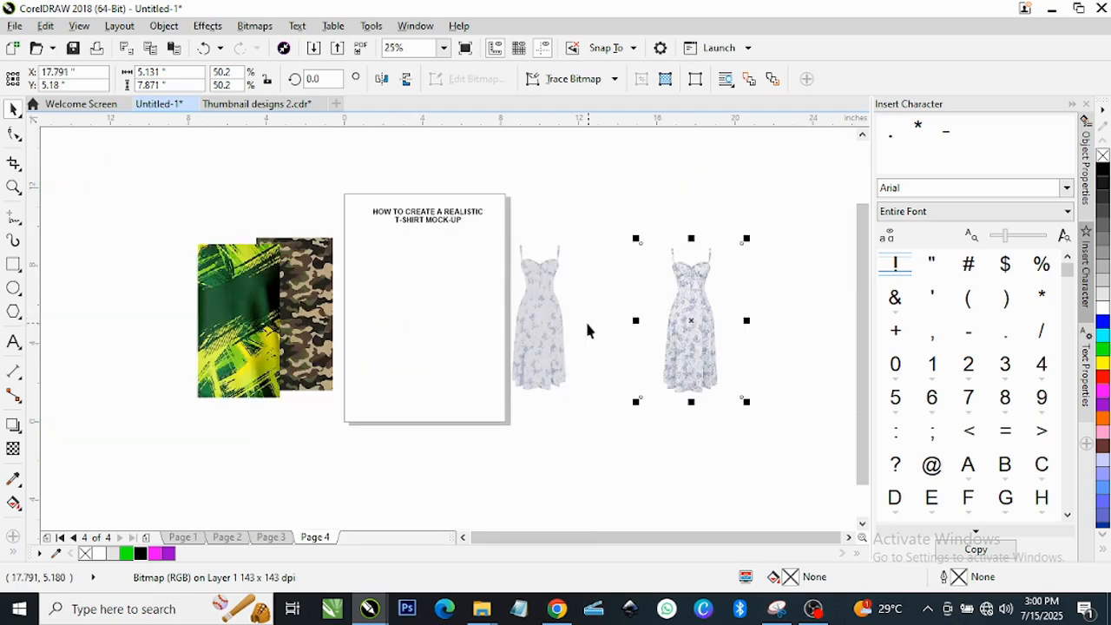
left_click(543, 329)
left_click_drag(545, 322, 387, 320)
scroll(390, 310, "up", 1)
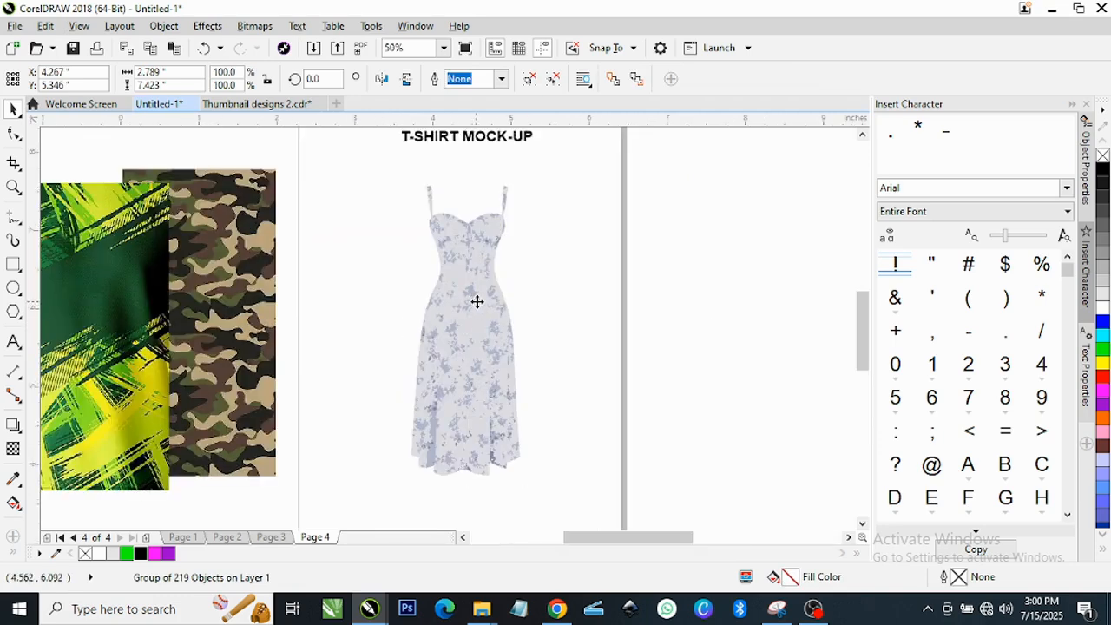
scroll(477, 304, "up", 1)
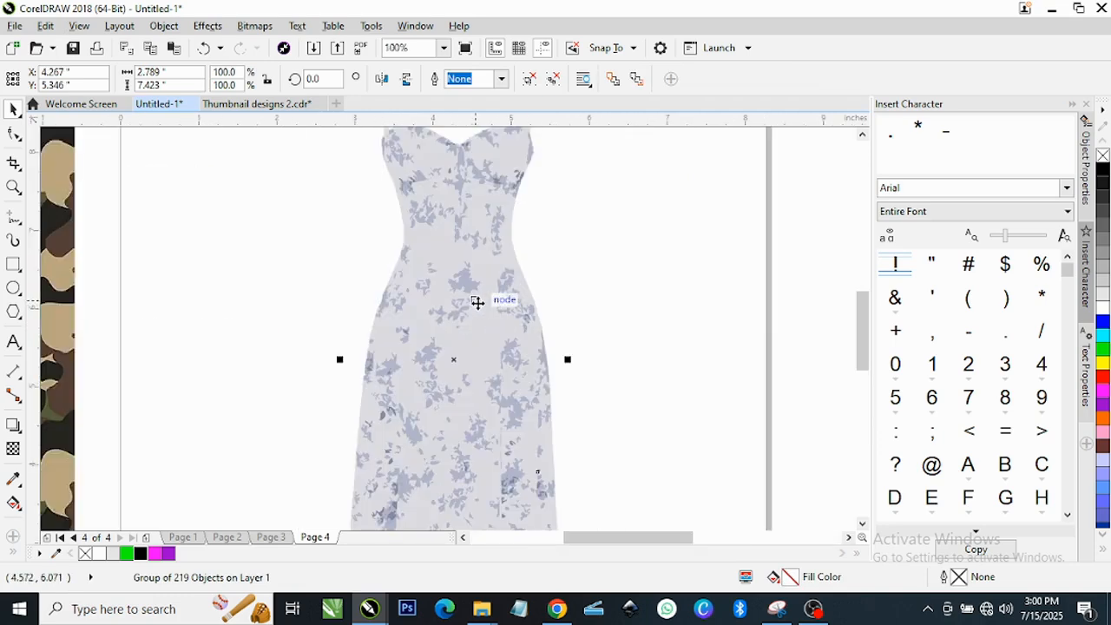
Ungroup all the traced pieces and create one boundary curve around them.
left_click(527, 80)
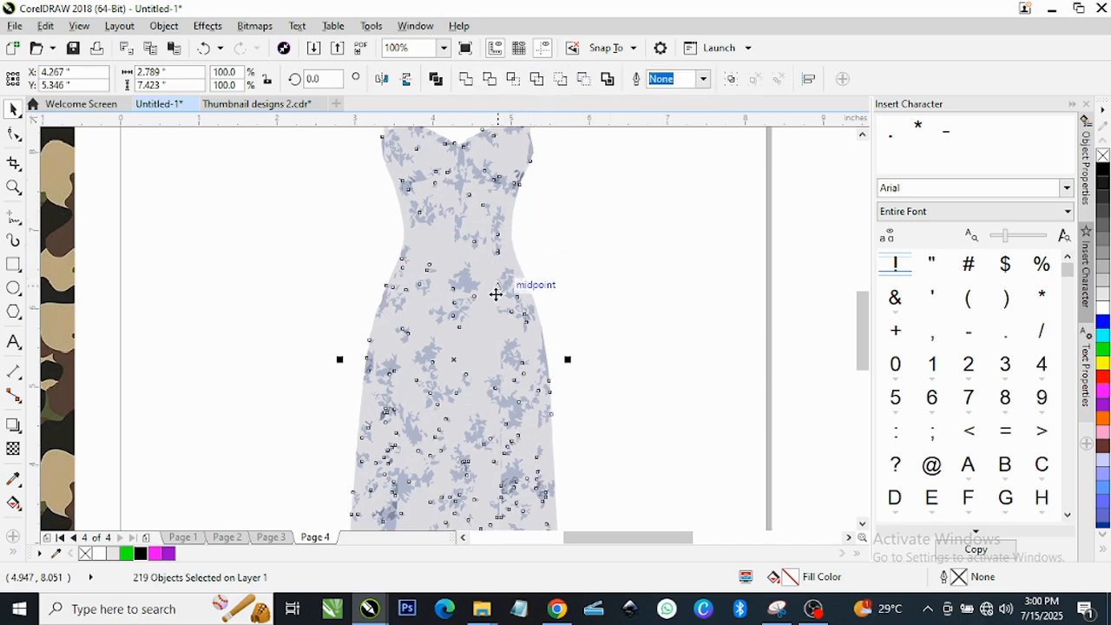
left_click(608, 79)
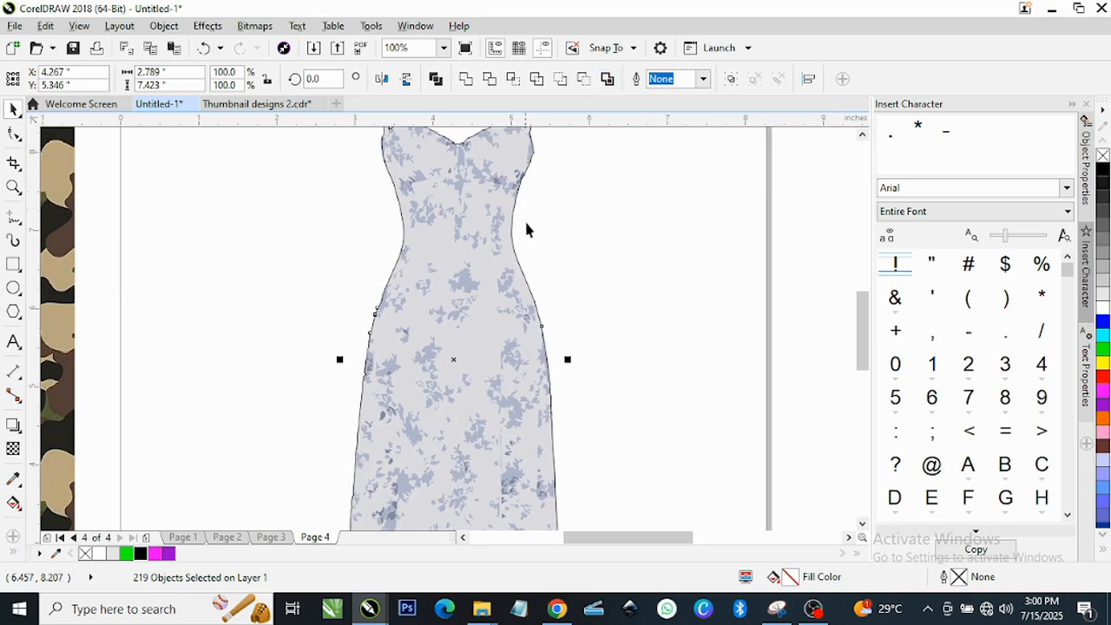
scroll(519, 194, "up", 4)
Drag the new boundary outline to the right, beside the filled traced dress.
left_click(514, 213)
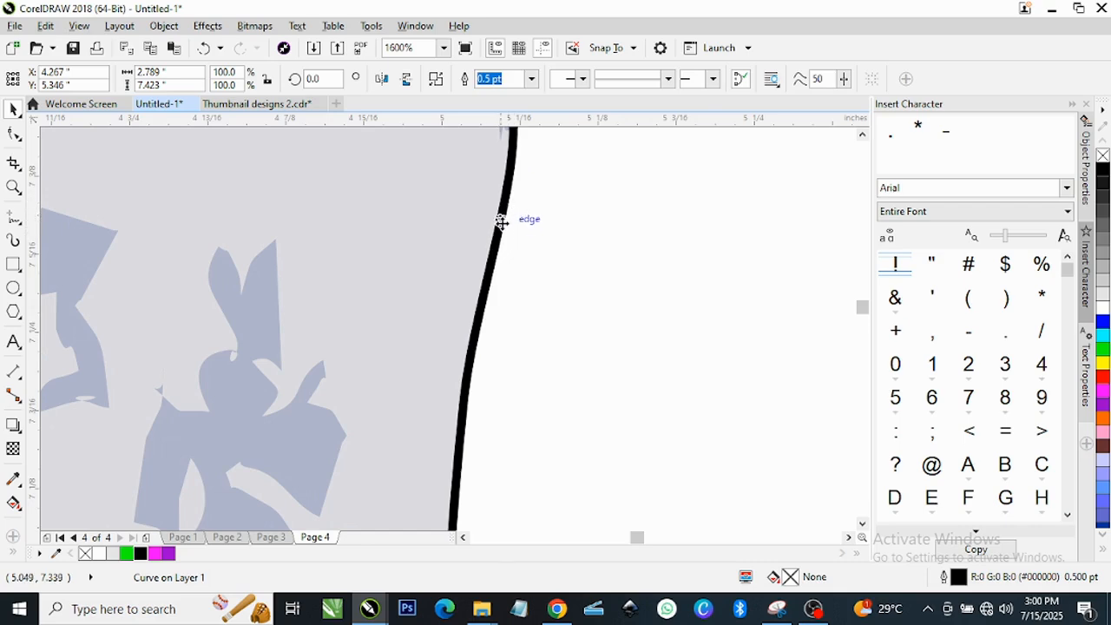
scroll(498, 230, "down", 4)
scroll(464, 236, "down", 6)
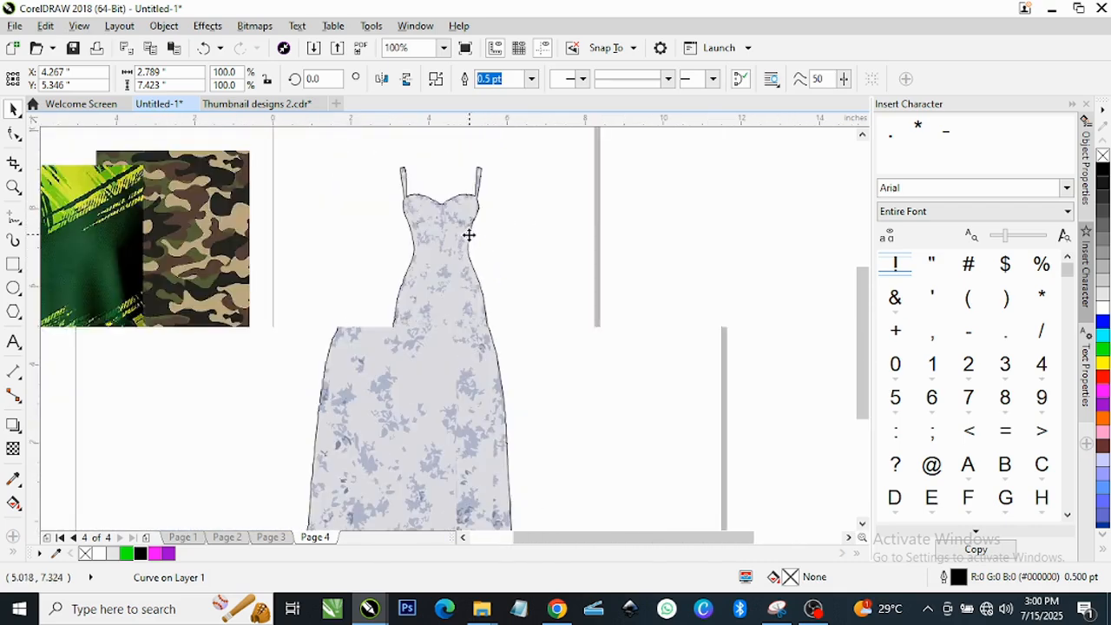
key("Escape")
left_click(449, 294)
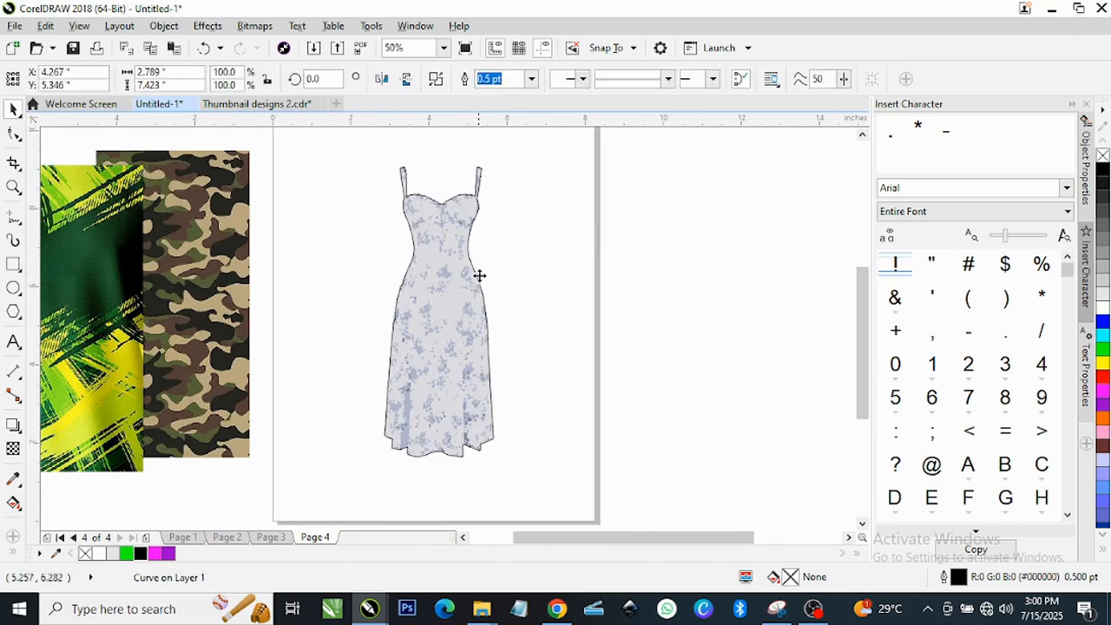
left_click_drag(477, 275, 618, 271)
Marquee-select the 219 filled trace pieces and delete them.
left_click(466, 305)
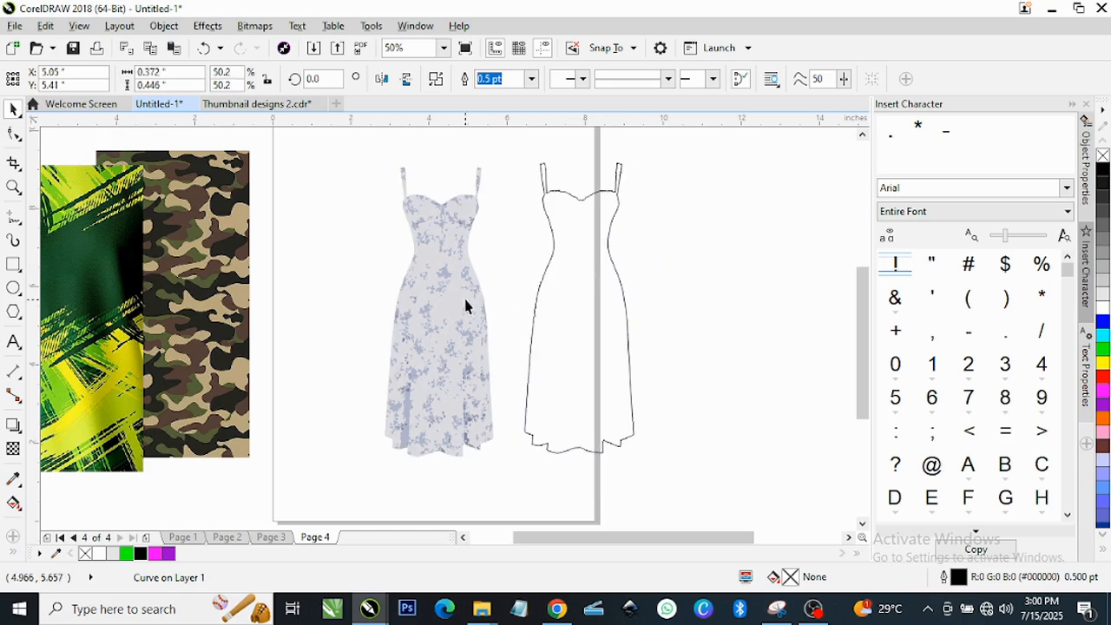
left_click_drag(362, 148, 509, 468)
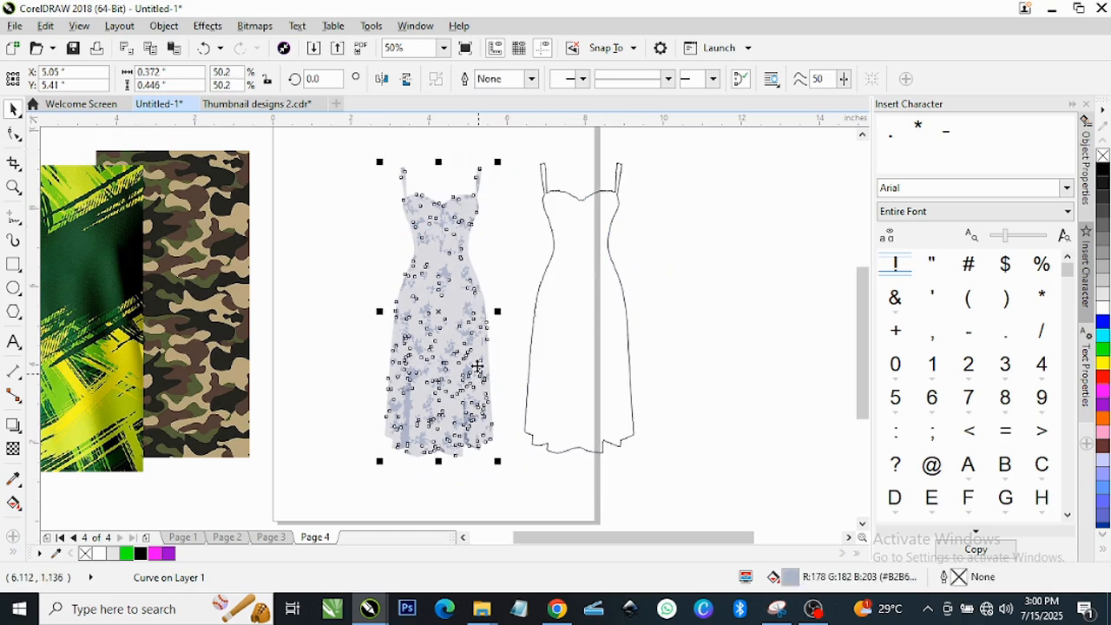
right_click(465, 368)
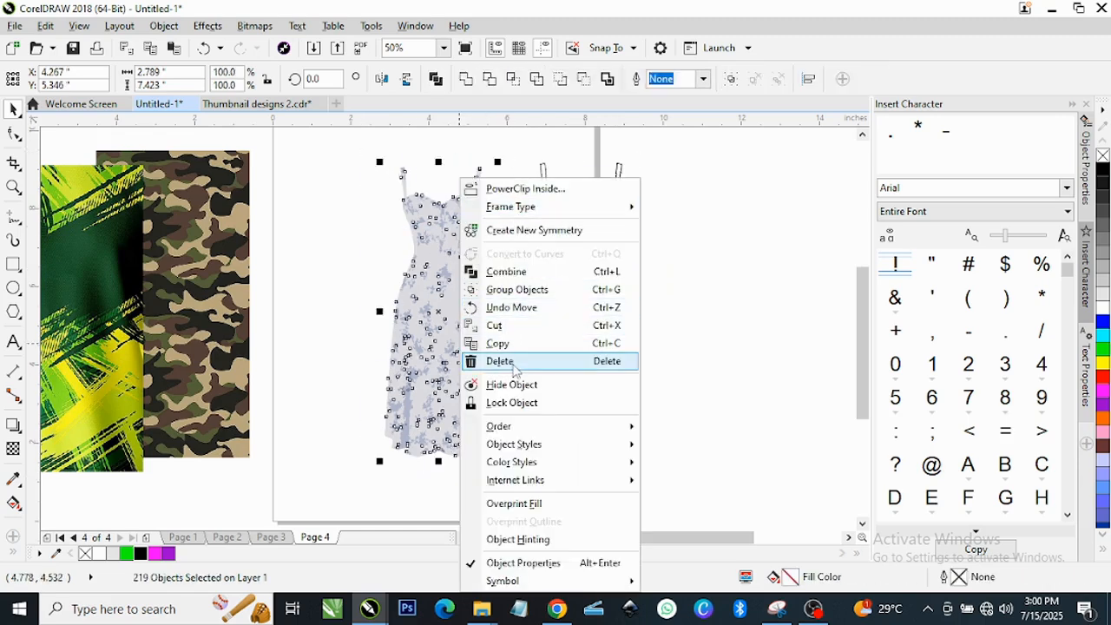
left_click(500, 360)
left_click(347, 170)
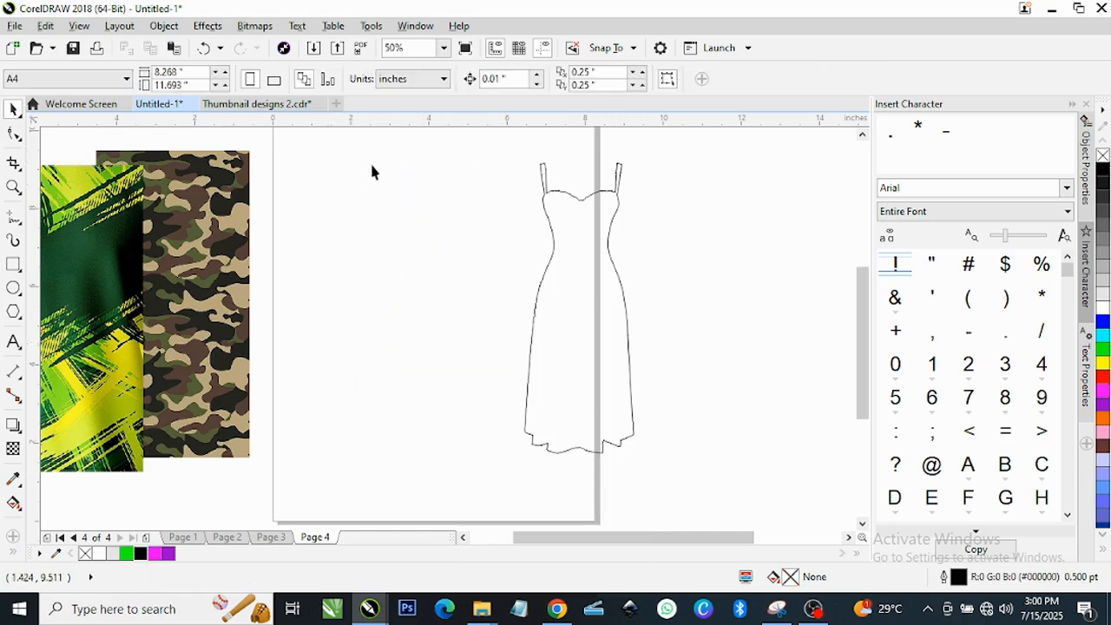
Drag the empty dress outline back to the middle of Page 4.
left_click(591, 301)
left_click_drag(591, 301, 445, 286)
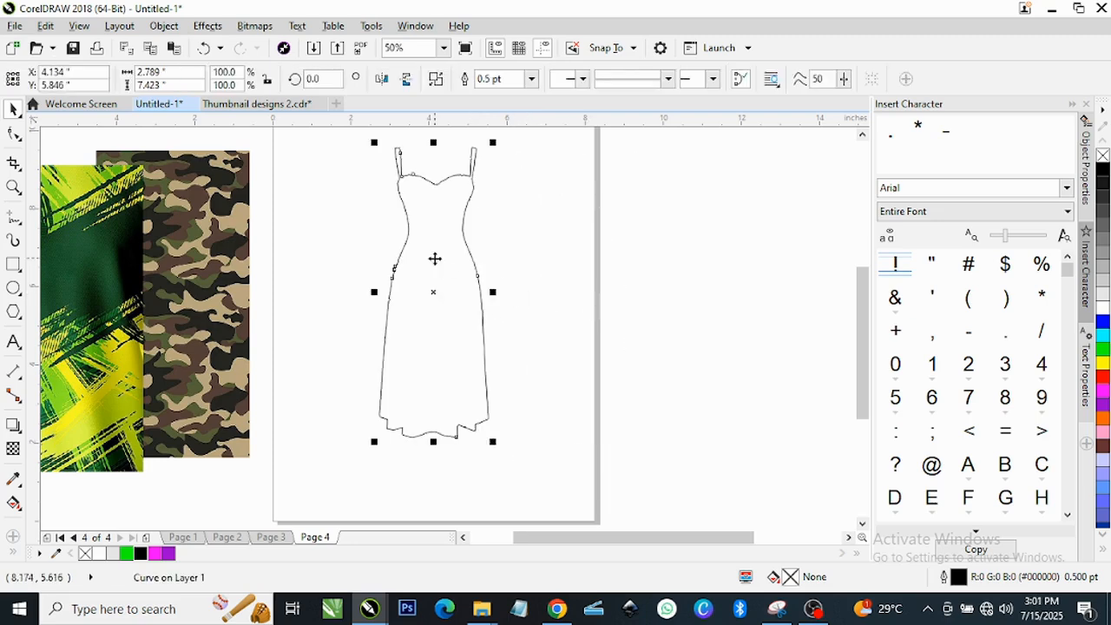
left_click(283, 308)
Move the green/yellow fabric beside the page and PowerClip it inside the dress outline.
left_click(101, 290)
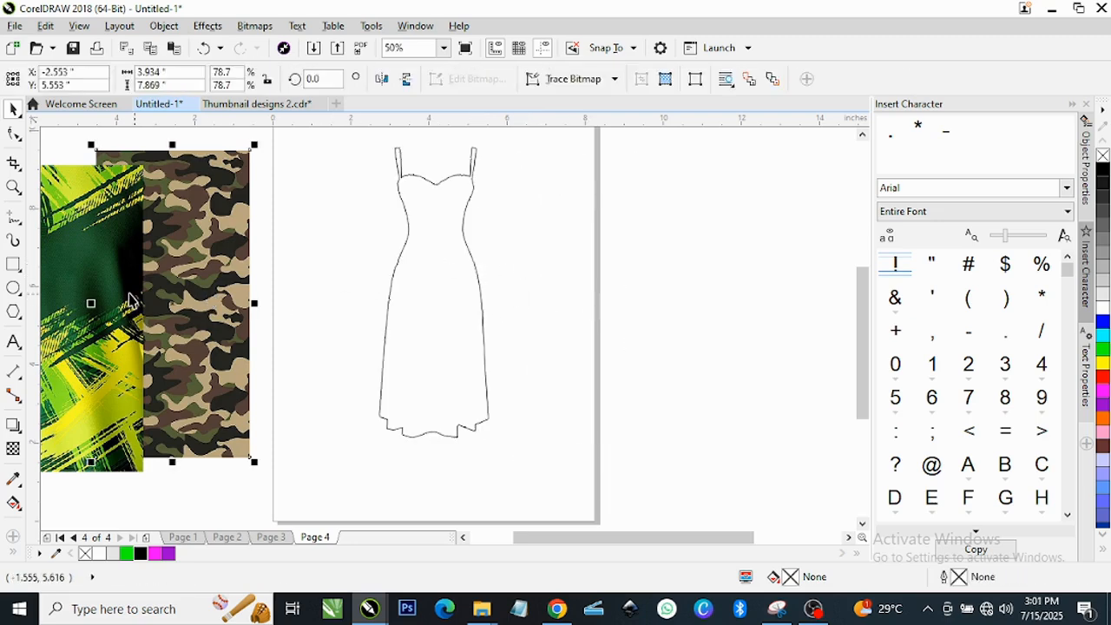
left_click_drag(102, 290, 640, 275)
right_click(642, 281)
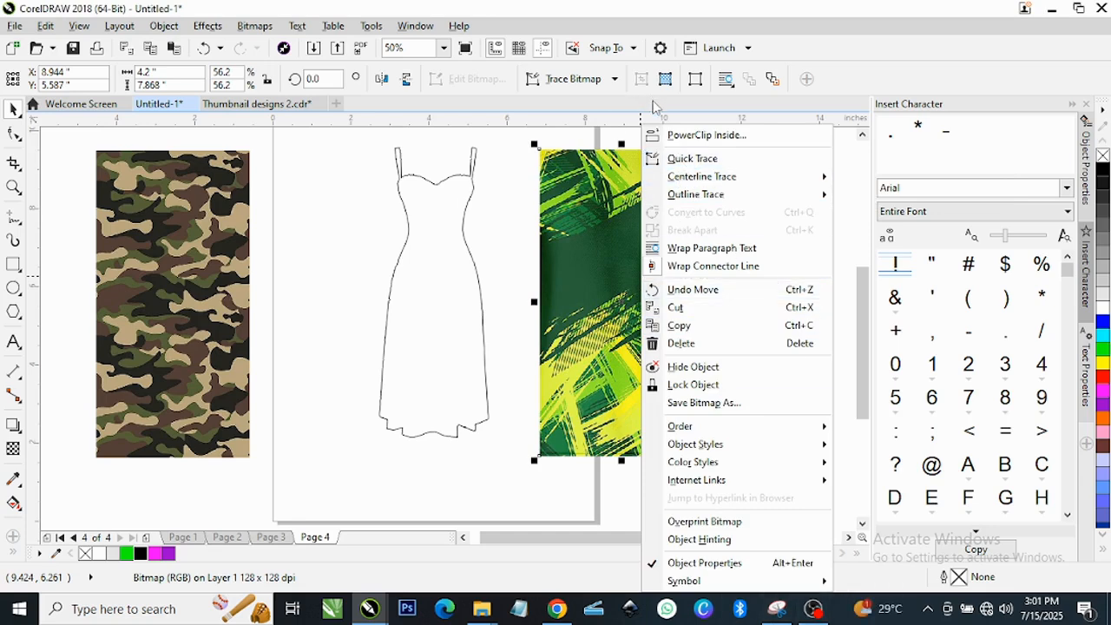
left_click(686, 137)
left_click(442, 277)
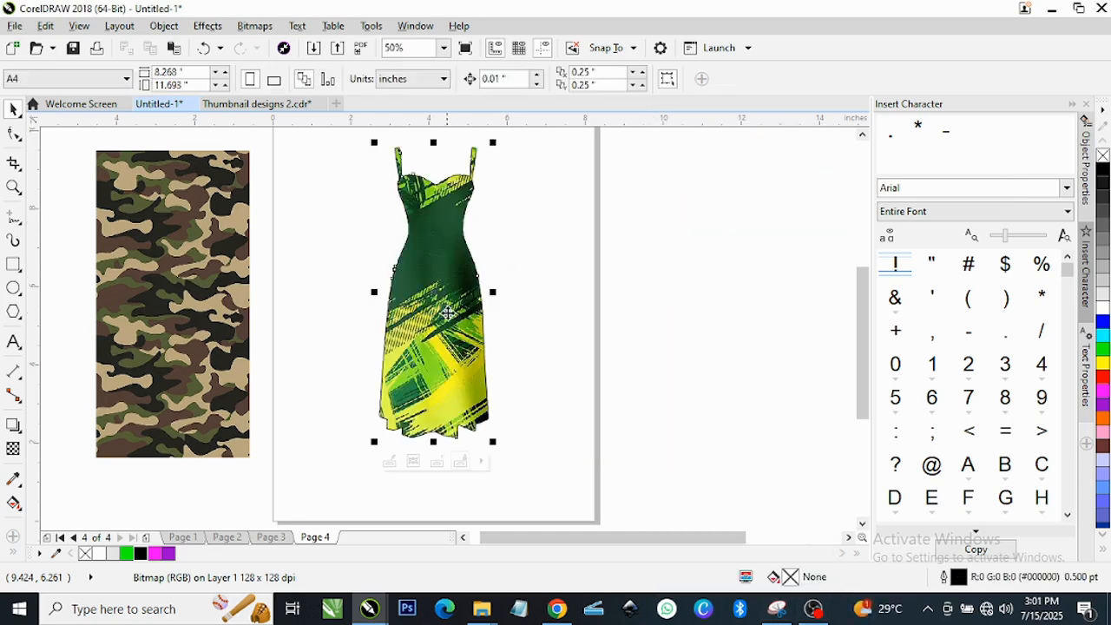
scroll(456, 178, "up", 2)
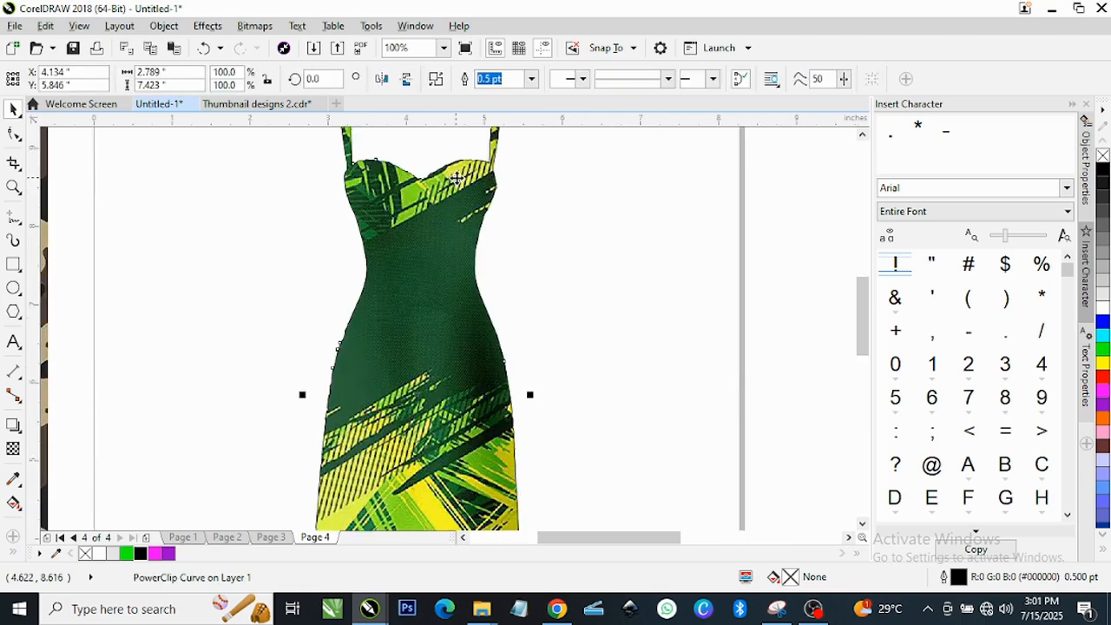
scroll(466, 199, "down", 2)
scroll(438, 416, "up", 2)
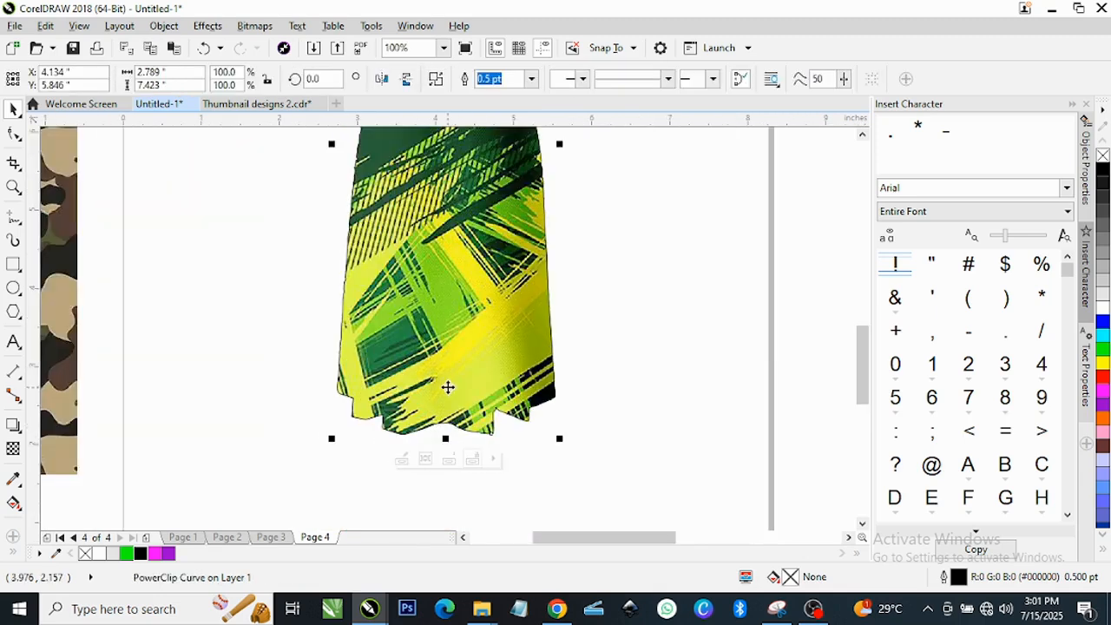
scroll(454, 347, "down", 2)
scroll(460, 302, "down", 2)
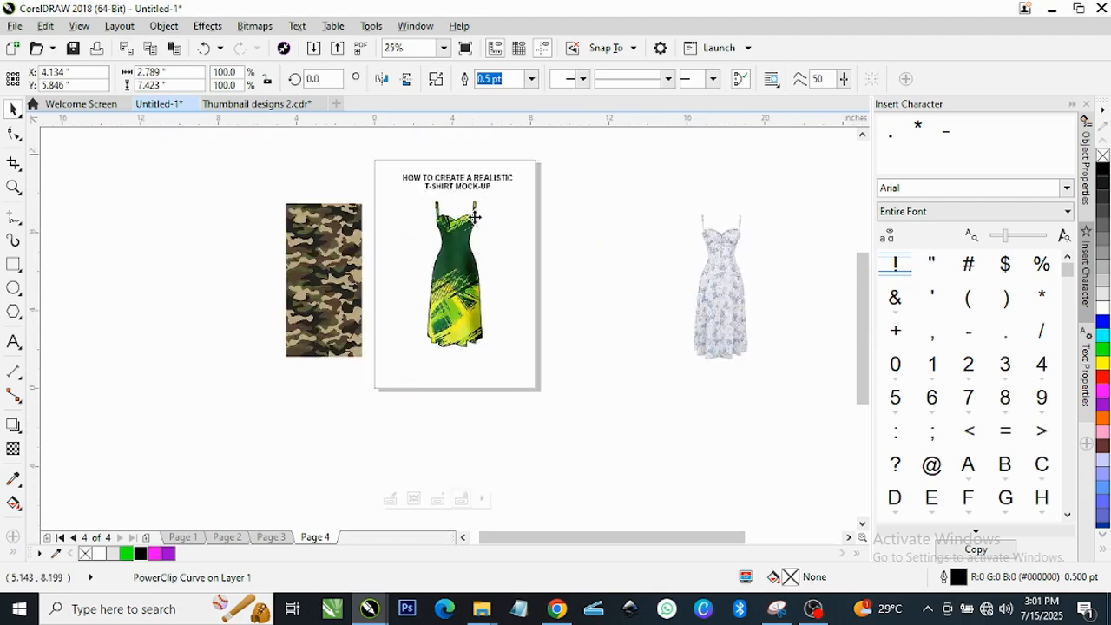
scroll(447, 292, "up", 2)
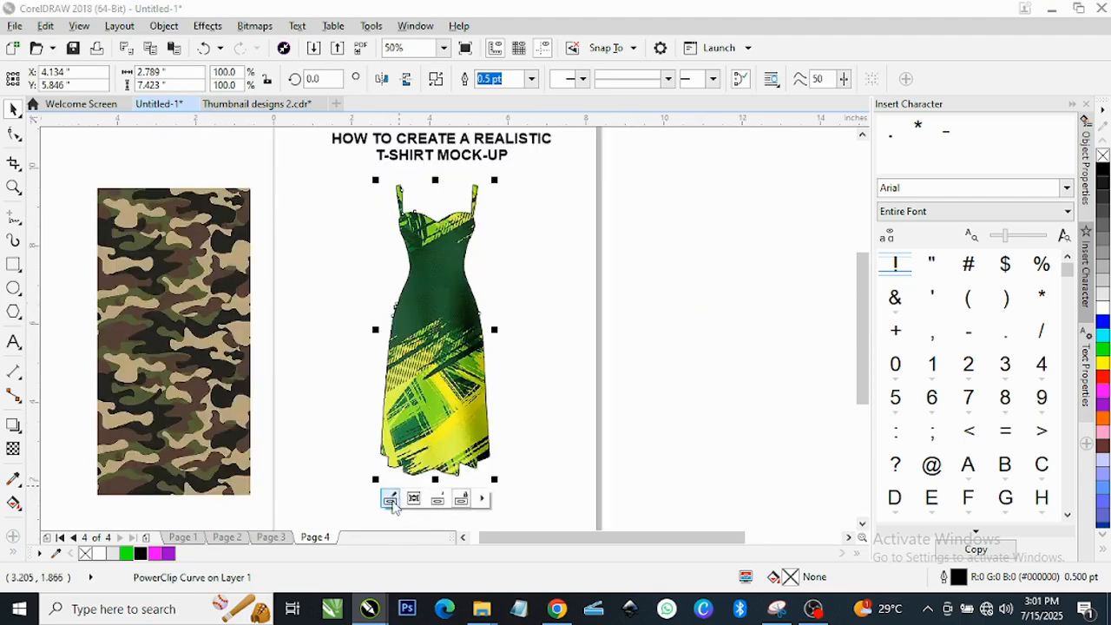
left_click(390, 500)
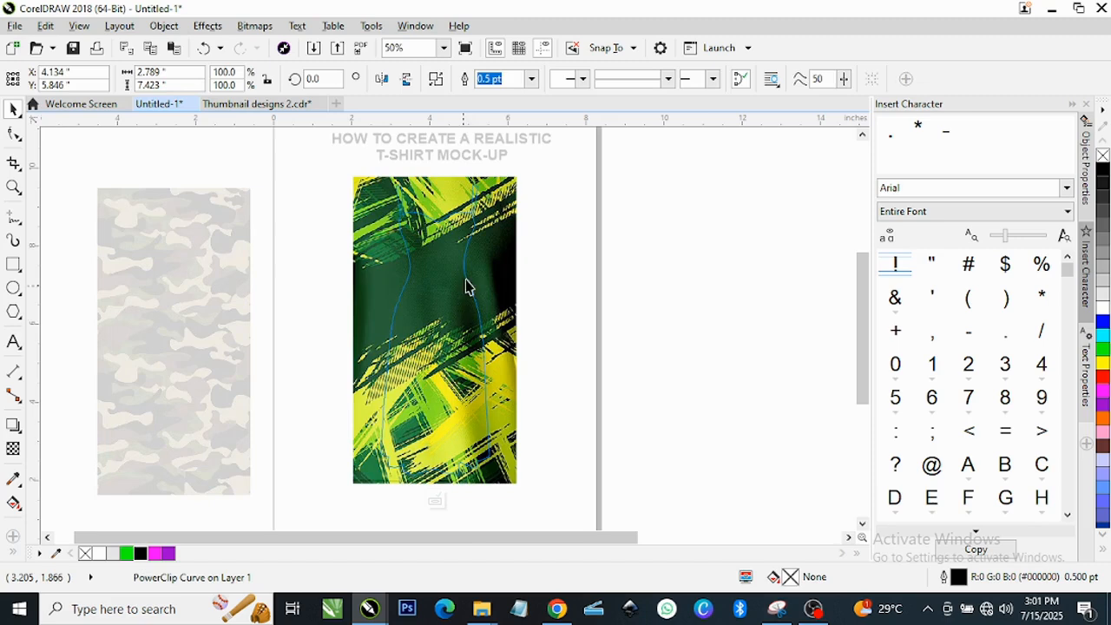
Shrink the clipped green/yellow fabric slightly from its corner.
left_click(501, 200)
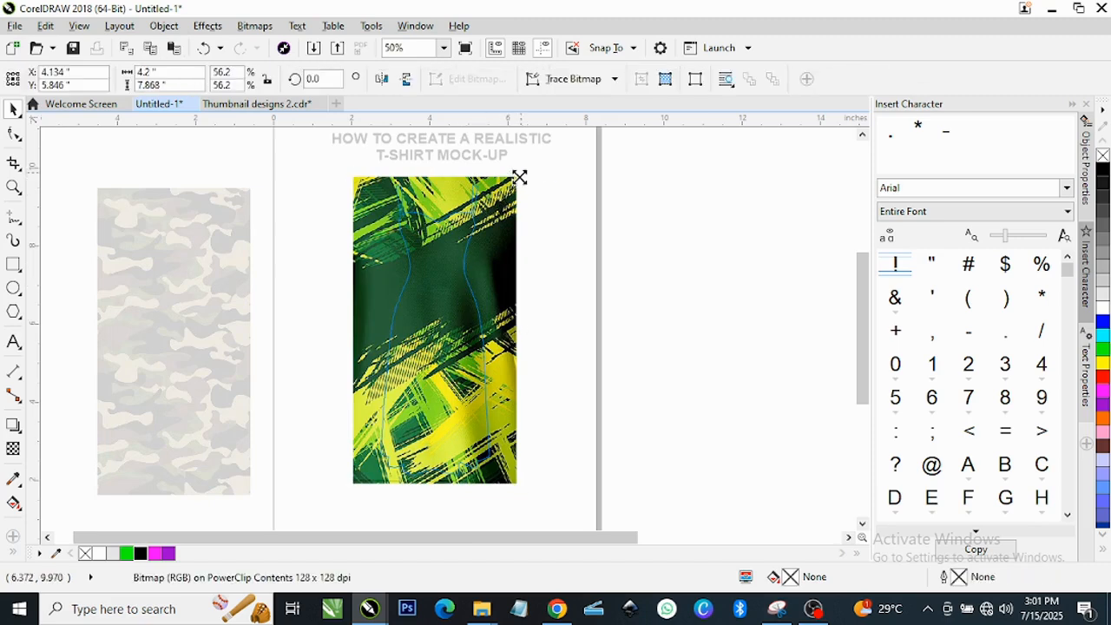
left_click_drag(519, 177, 523, 168)
scroll(472, 273, "up", 1)
scroll(493, 259, "down", 1)
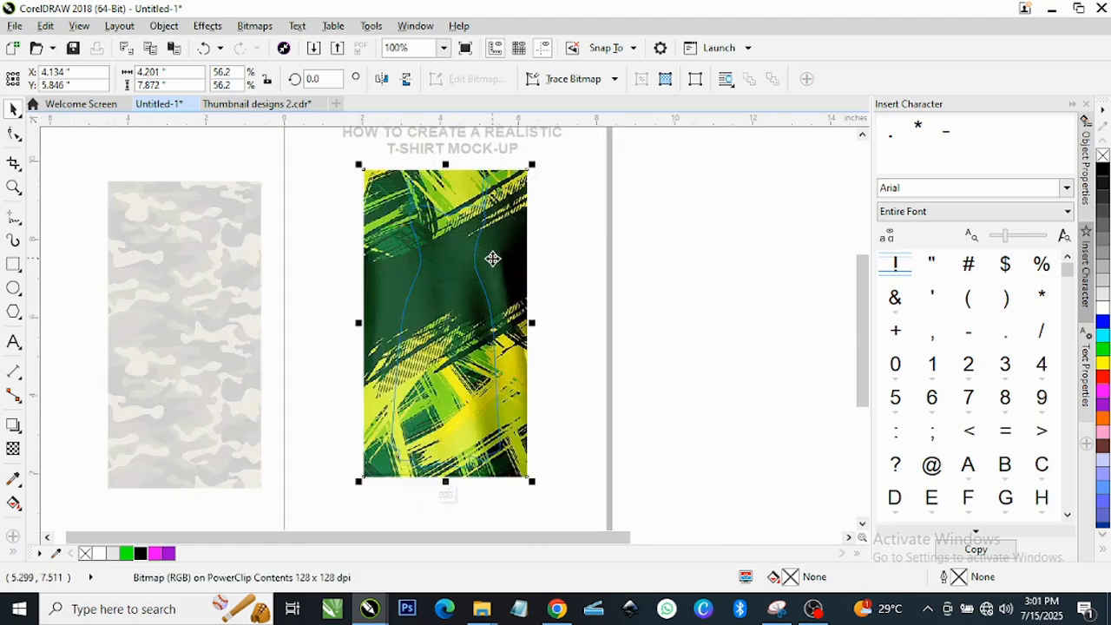
Give the fabric a Uniform transparency in Logical AND mode at value 5.
left_click(13, 450)
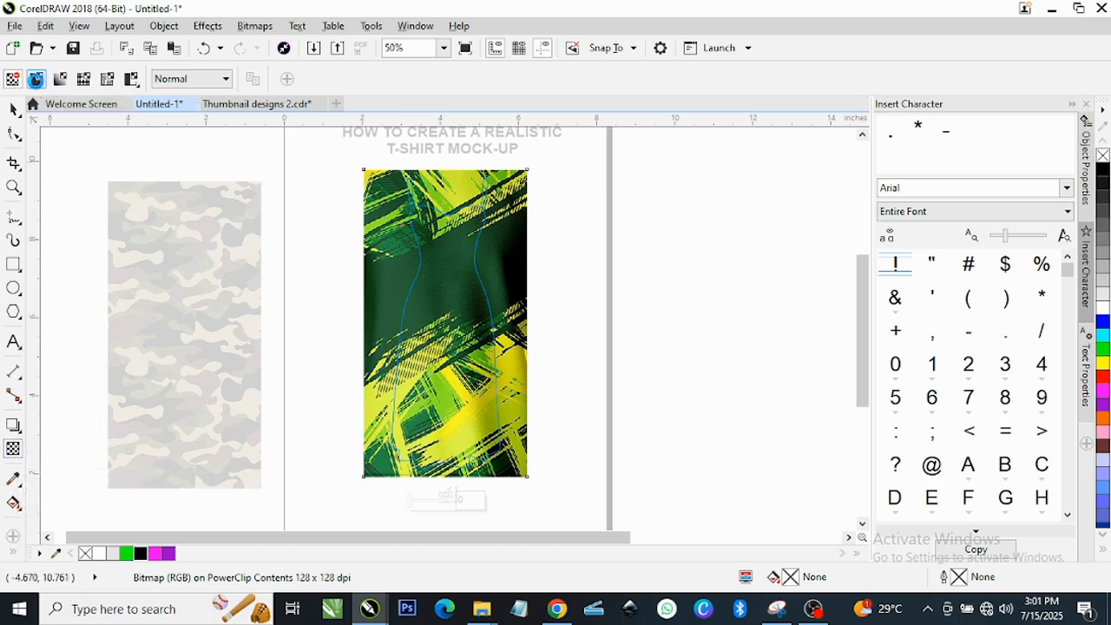
left_click(36, 80)
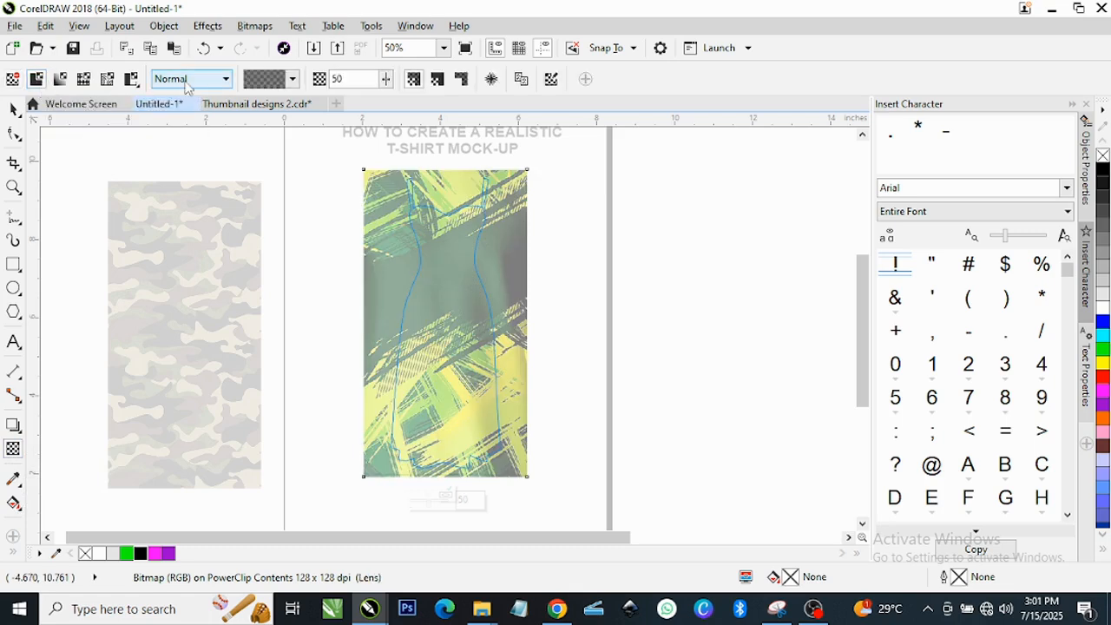
left_click(225, 79)
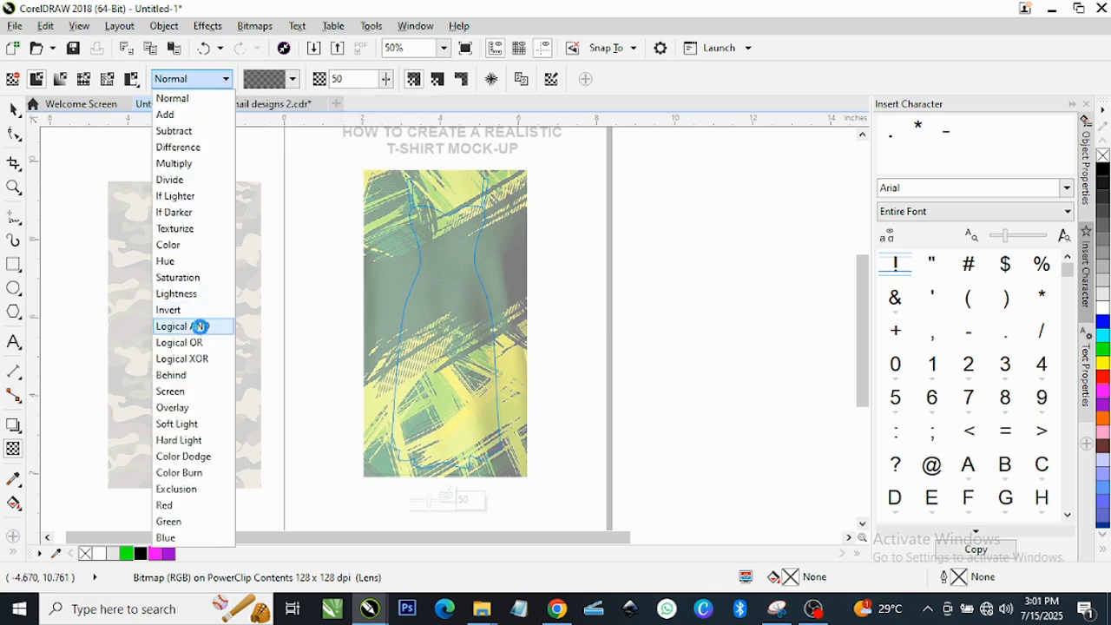
left_click(199, 326)
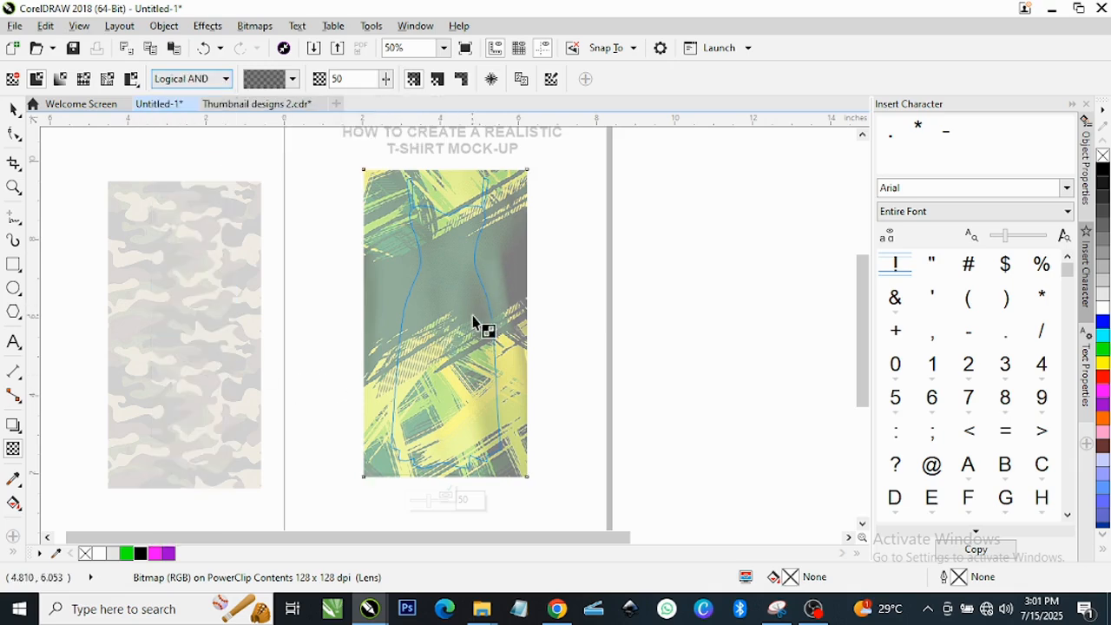
left_click(294, 80)
left_click(276, 127)
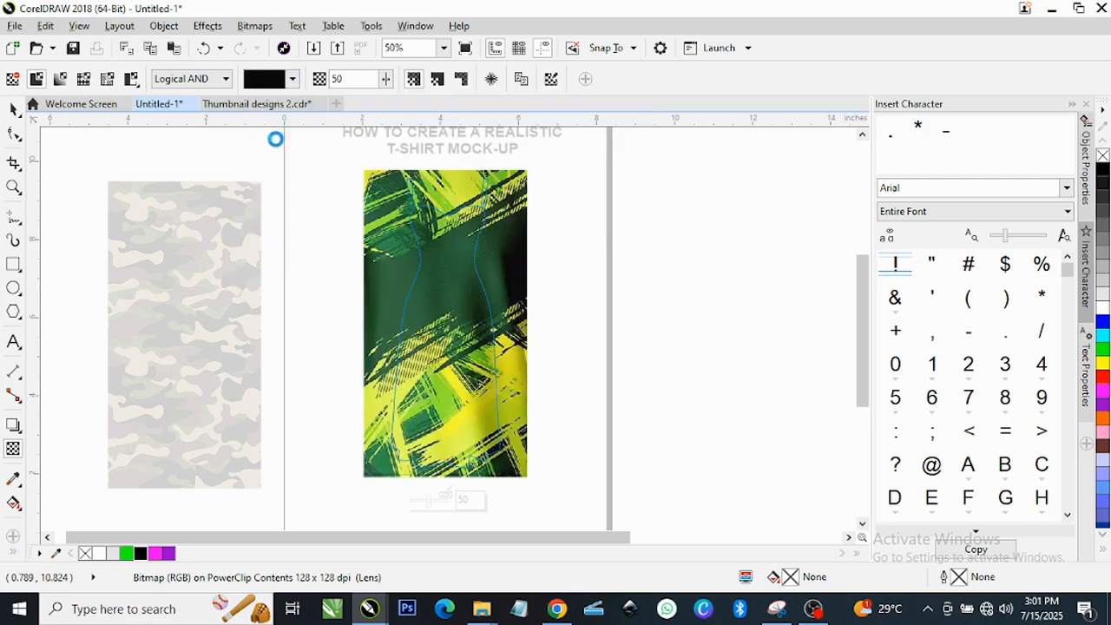
left_click(291, 84)
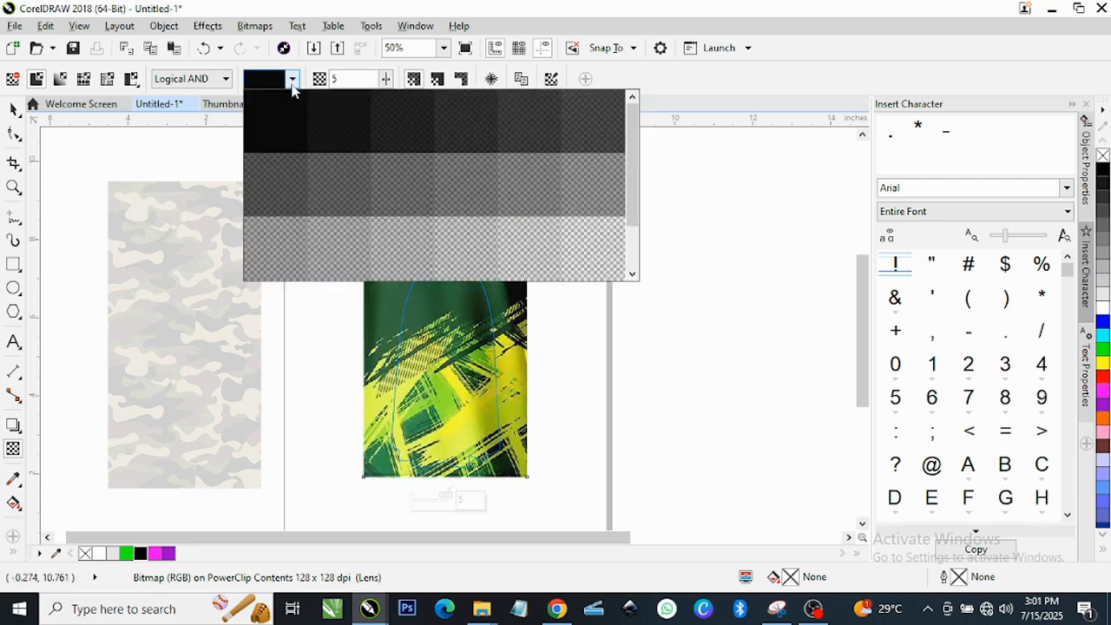
left_click(275, 189)
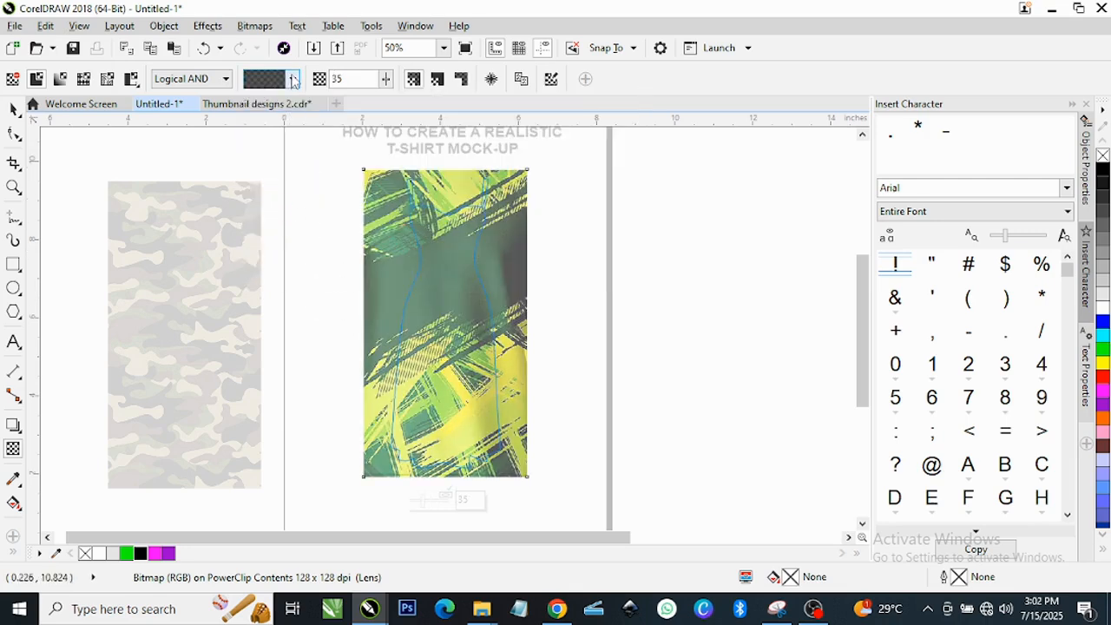
left_click(293, 80)
left_click(313, 107)
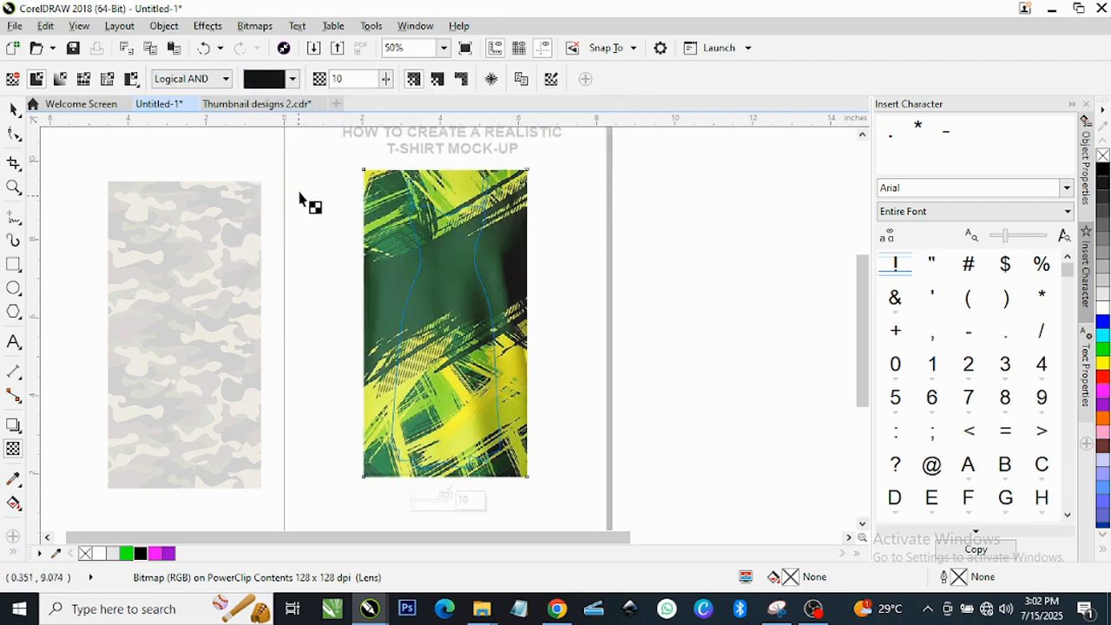
left_click(293, 79)
left_click(284, 132)
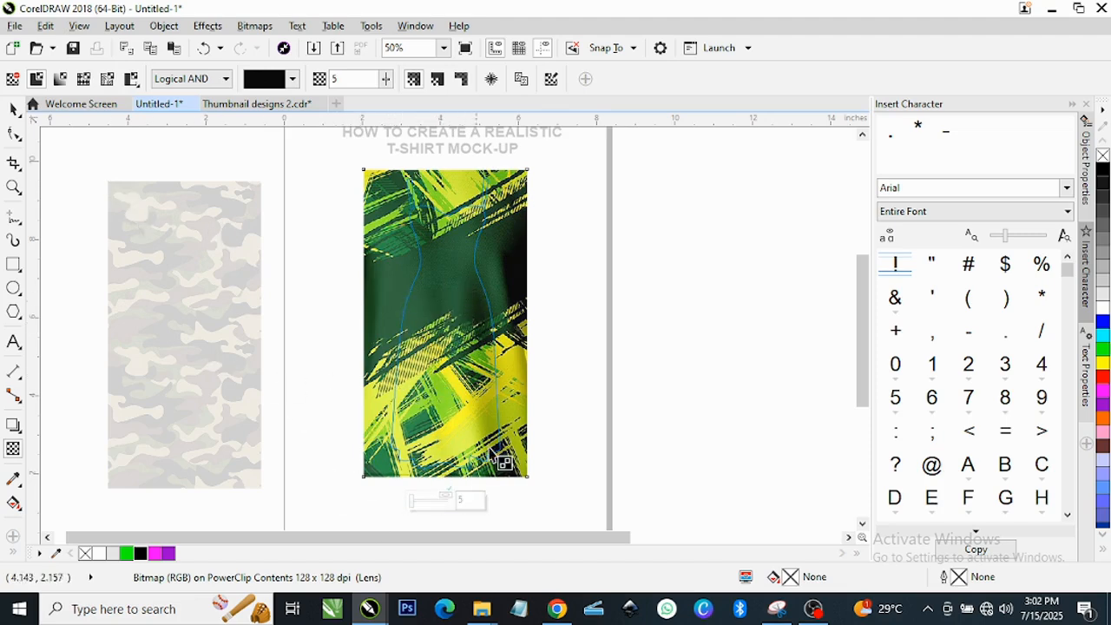
left_click(14, 108)
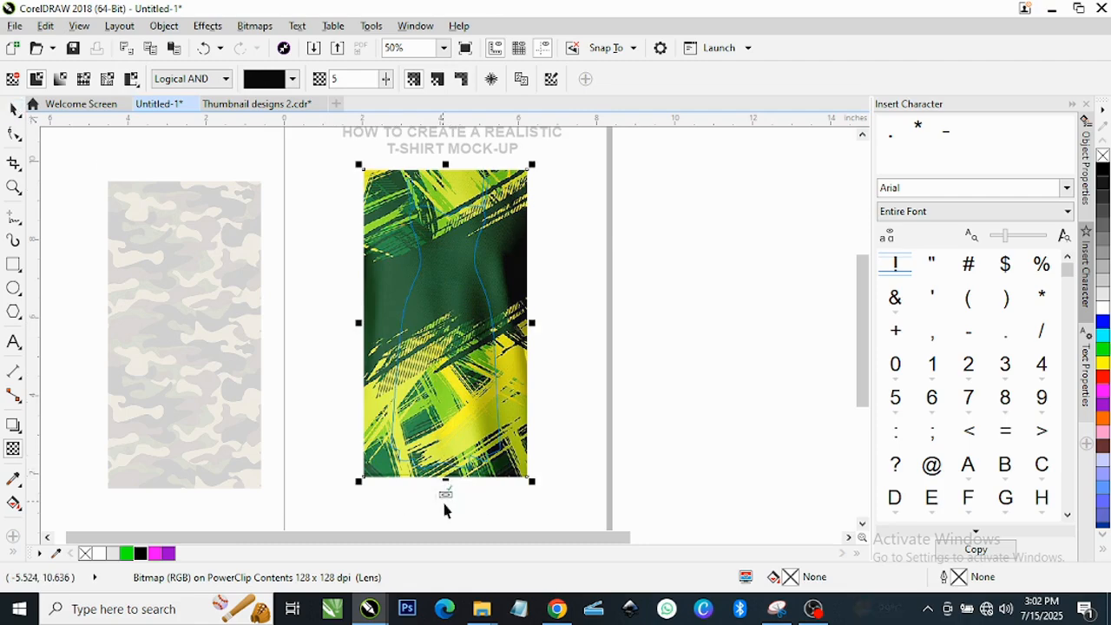
Finish editing the green dress's PowerClip contents.
left_click(446, 494)
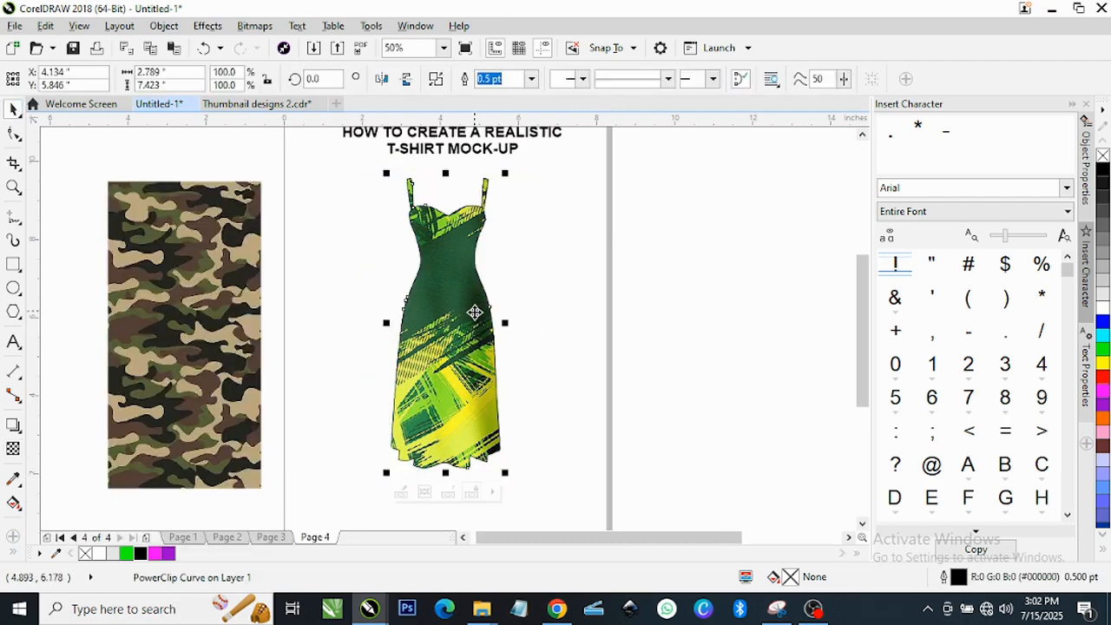
scroll(471, 315, "up", 4)
scroll(469, 317, "down", 4)
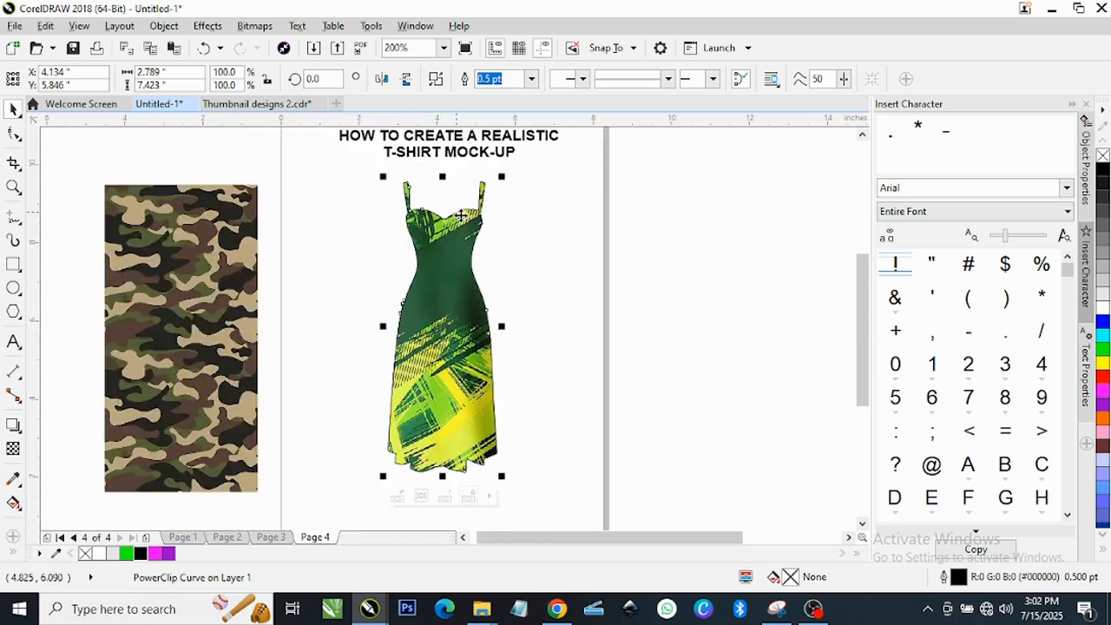
scroll(461, 215, "up", 3)
scroll(466, 255, "down", 3)
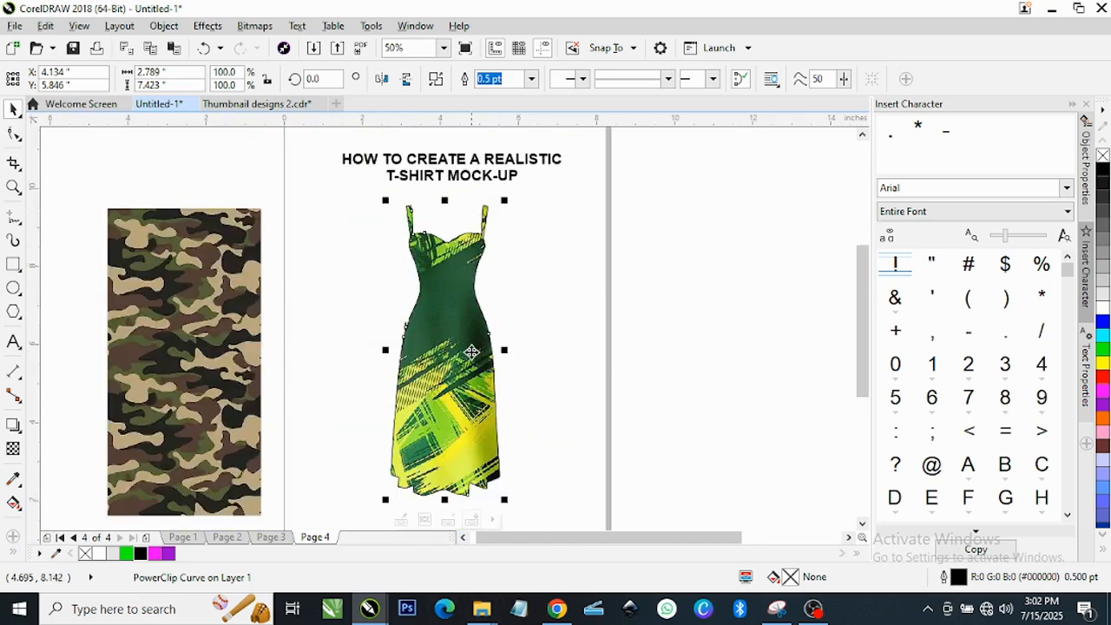
scroll(472, 351, "up", 5)
scroll(583, 350, "up", 2)
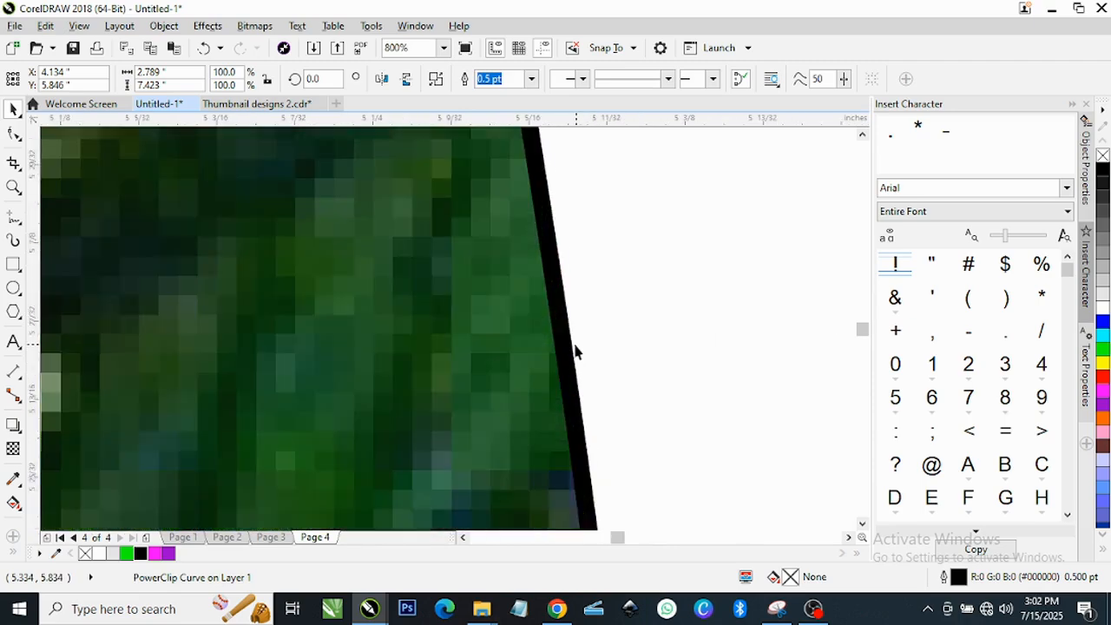
scroll(576, 352, "down", 6)
scroll(557, 324, "down", 1)
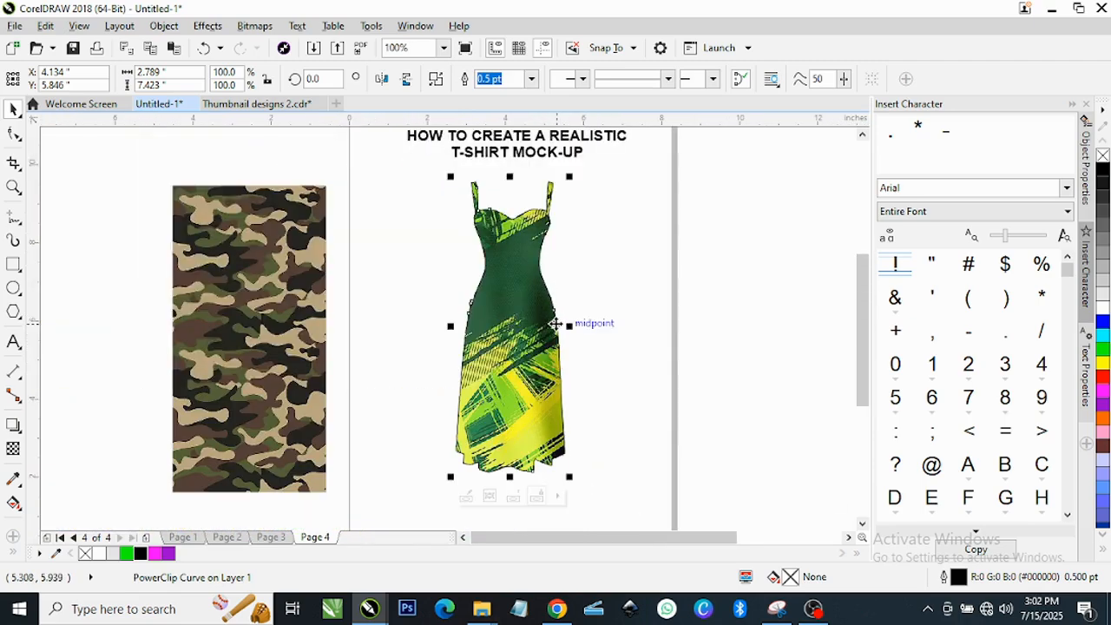
Remove the fabric dress's outline and shift the dress to the right.
right_click(1102, 157)
scroll(565, 269, "up", 1)
scroll(491, 258, "down", 1)
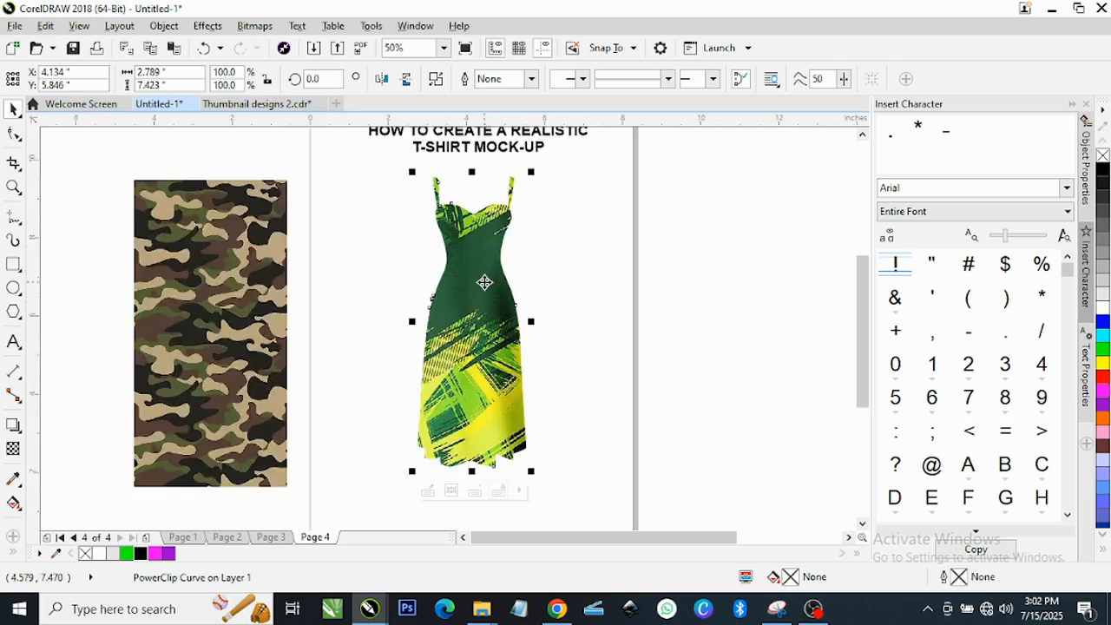
scroll(484, 282, "down", 1)
mouse_move(483, 291)
left_mouse_down()
mouse_move(563, 291)
mouse_move(471, 290)
left_mouse_up()
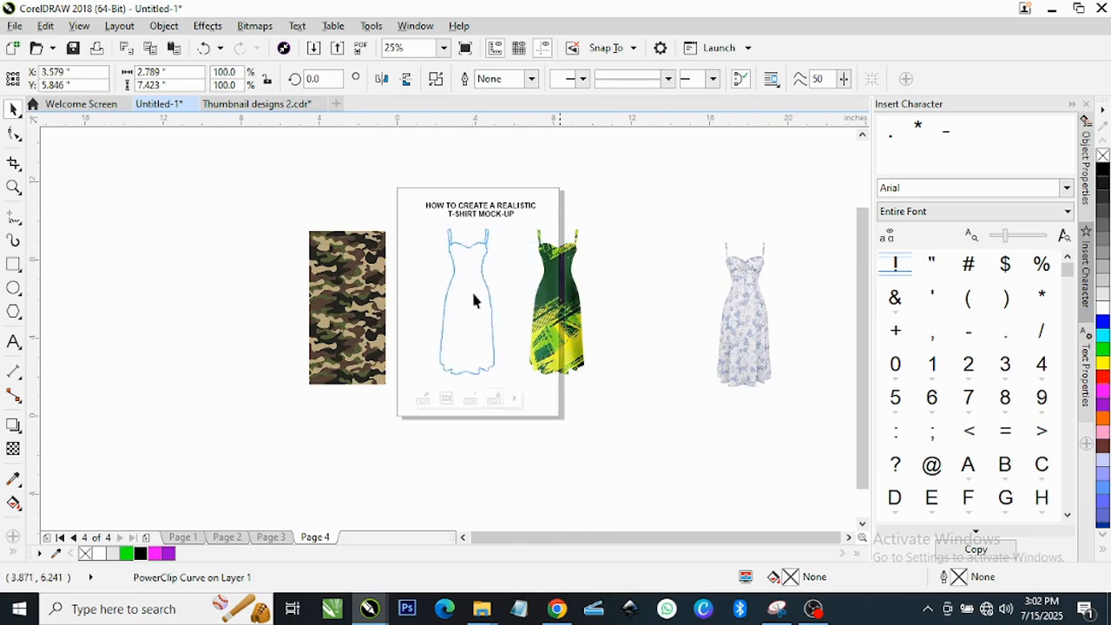
Drop a copy of the green dress to the right of the original.
right_click(471, 289)
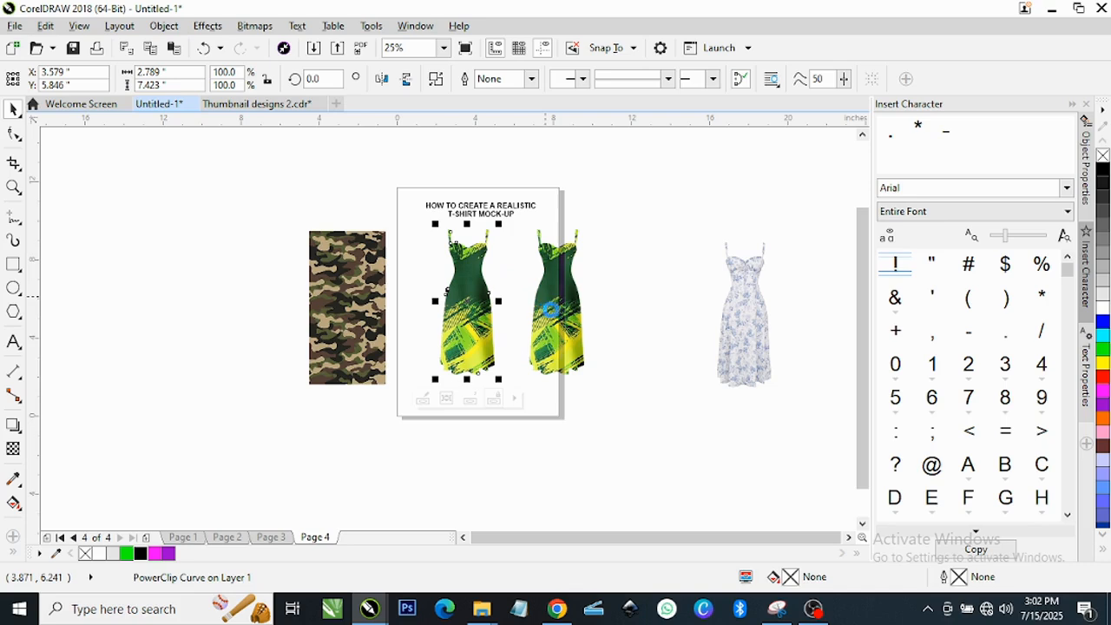
left_click(557, 304)
left_click_drag(557, 302, 631, 318)
right_click(631, 318)
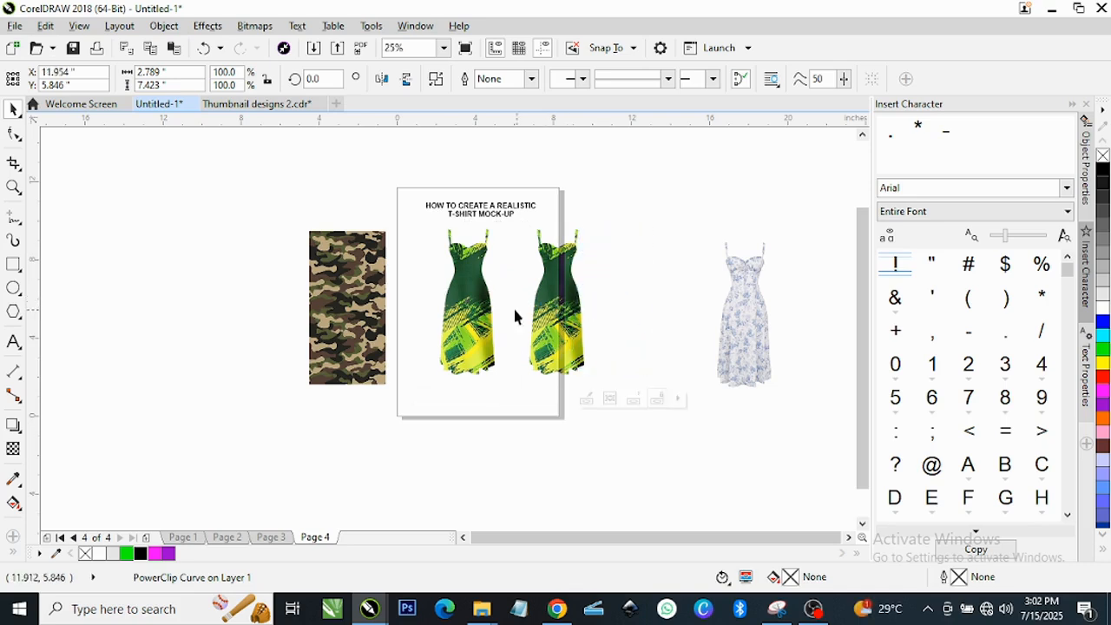
PowerClip the camouflage fabric inside the dress on Page 4.
left_click(468, 278)
scroll(469, 274, "up", 1)
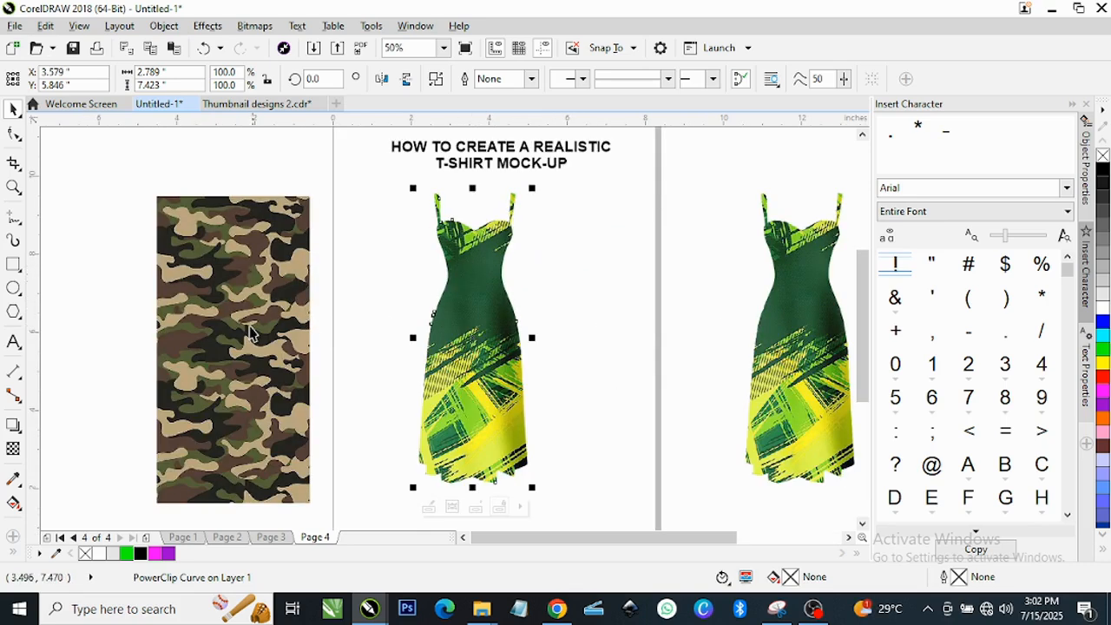
left_click_drag(250, 332, 315, 322)
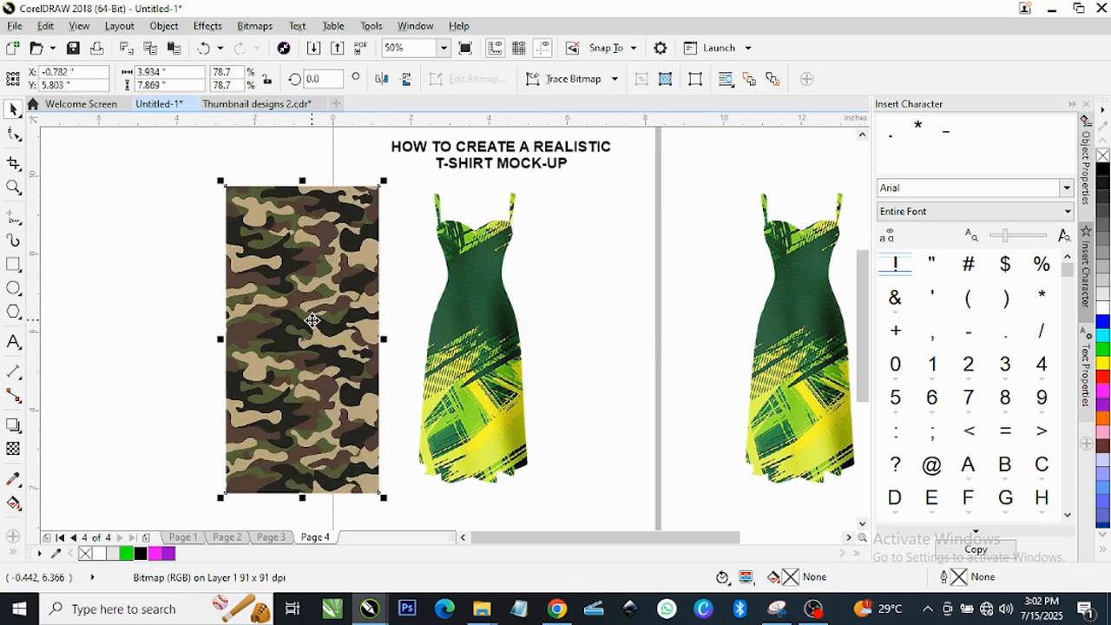
right_click(311, 267)
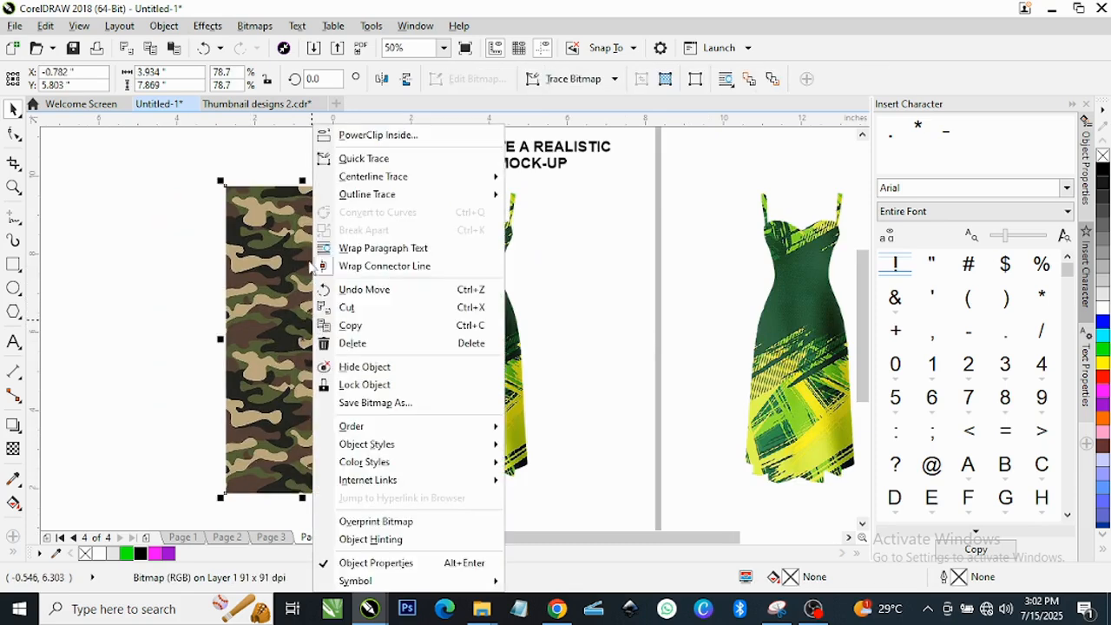
left_click(372, 135)
left_click(463, 322)
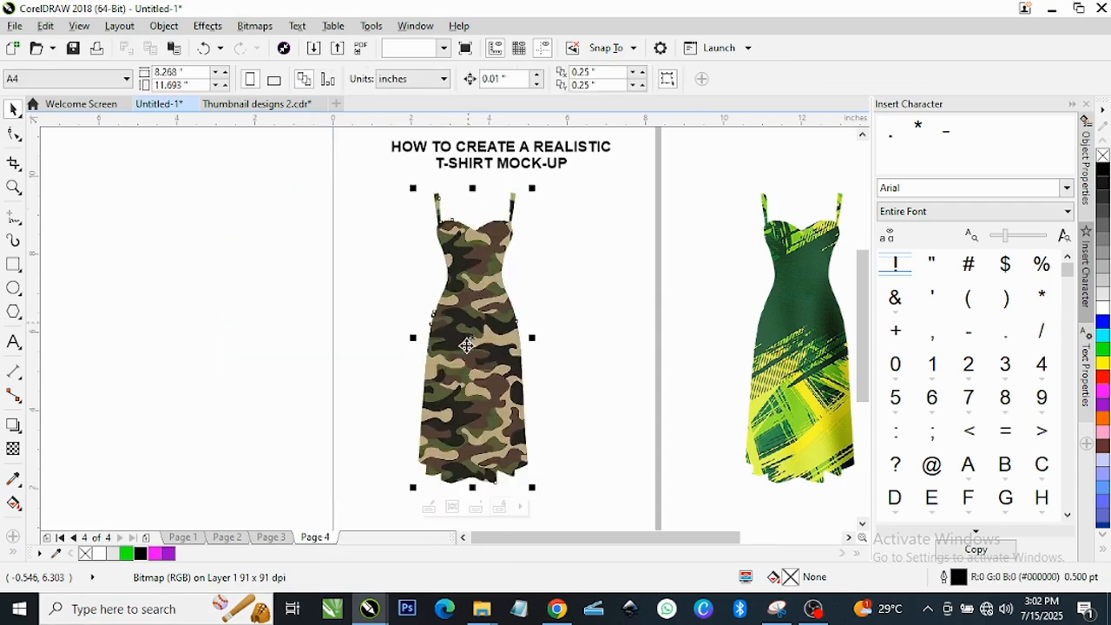
scroll(489, 340, "up", 2)
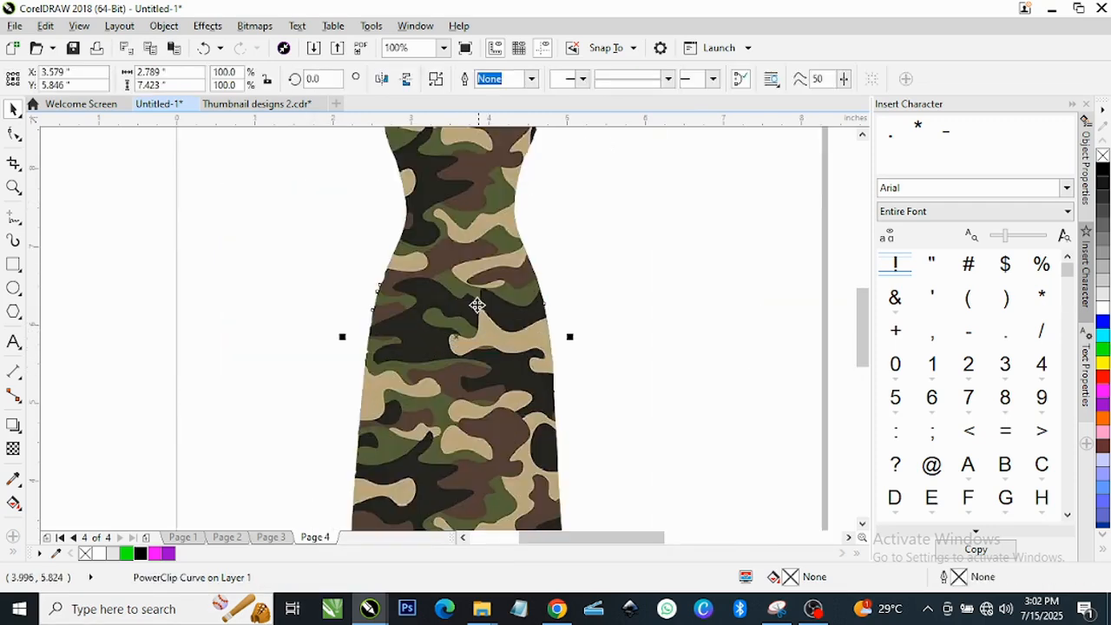
scroll(485, 323, "down", 2)
scroll(480, 361, "up", 1)
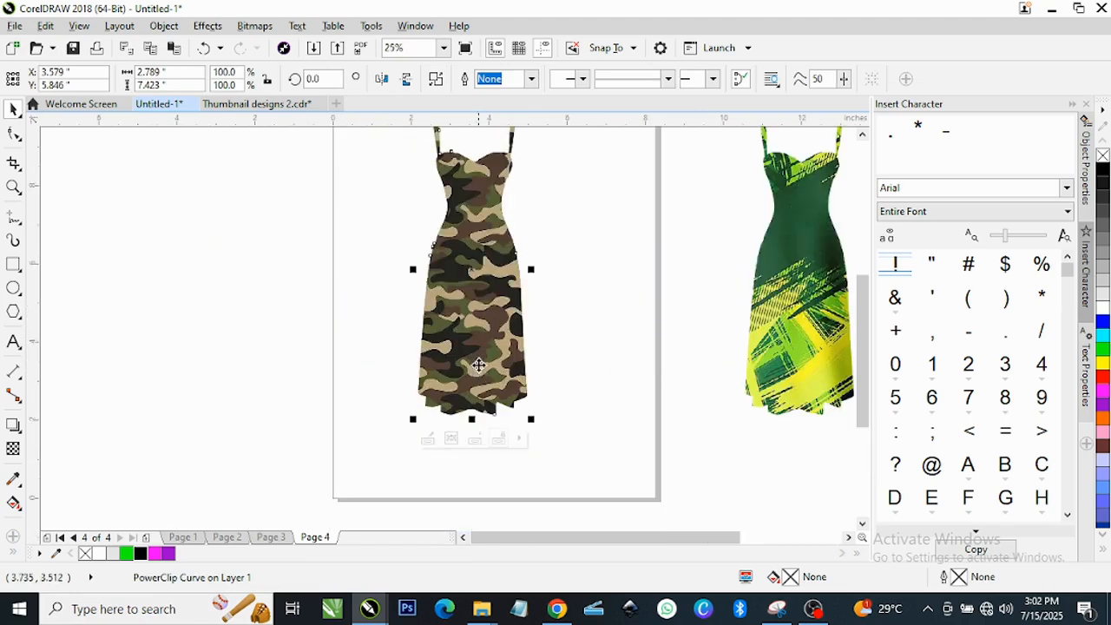
Inside the clip, reposition the camo fabric and delete the green fabric behind it.
left_click(427, 439)
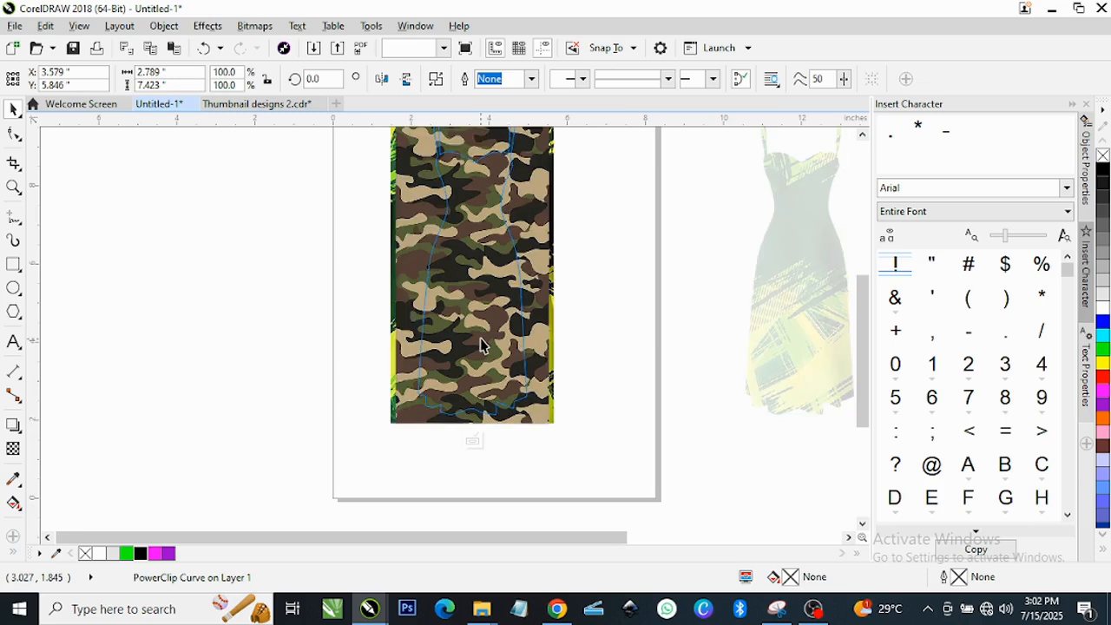
left_click(483, 305)
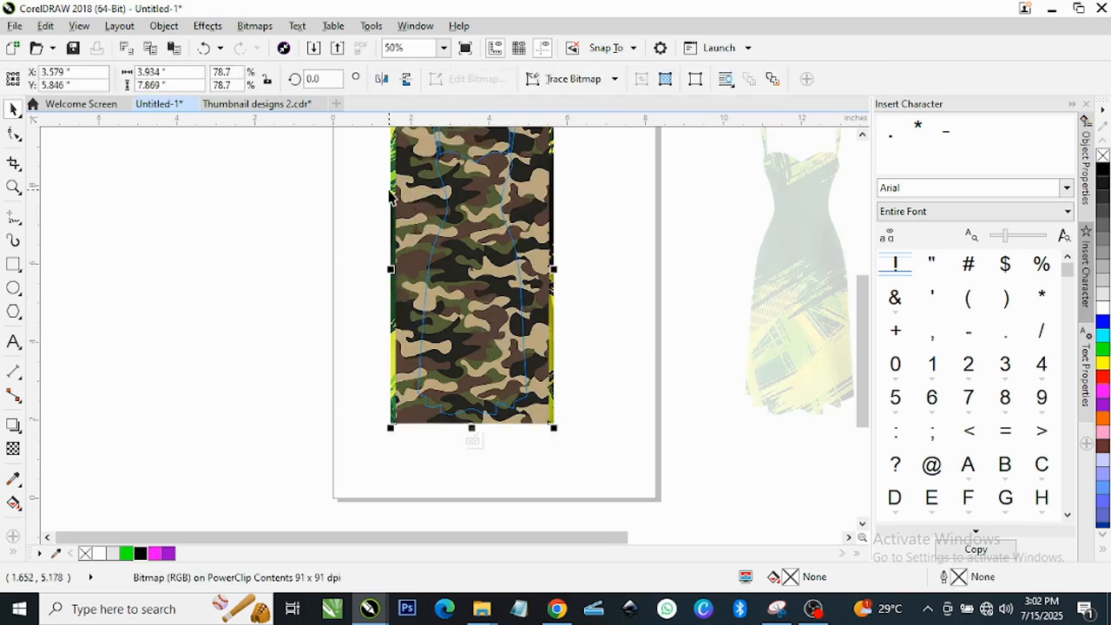
left_click_drag(391, 195, 233, 222)
left_click(550, 260)
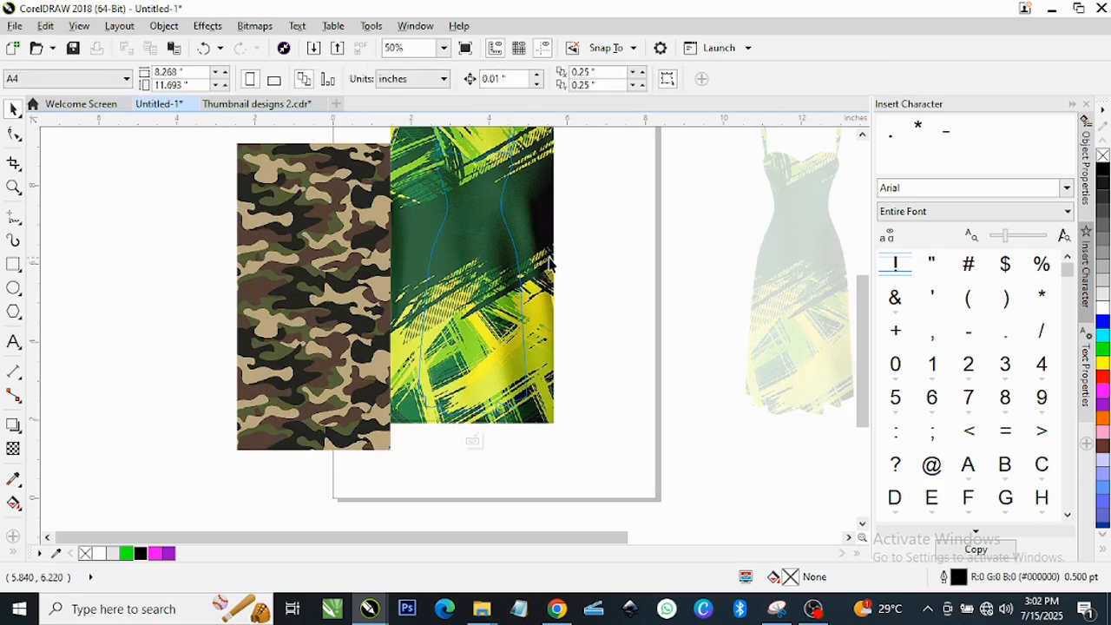
right_click(544, 251)
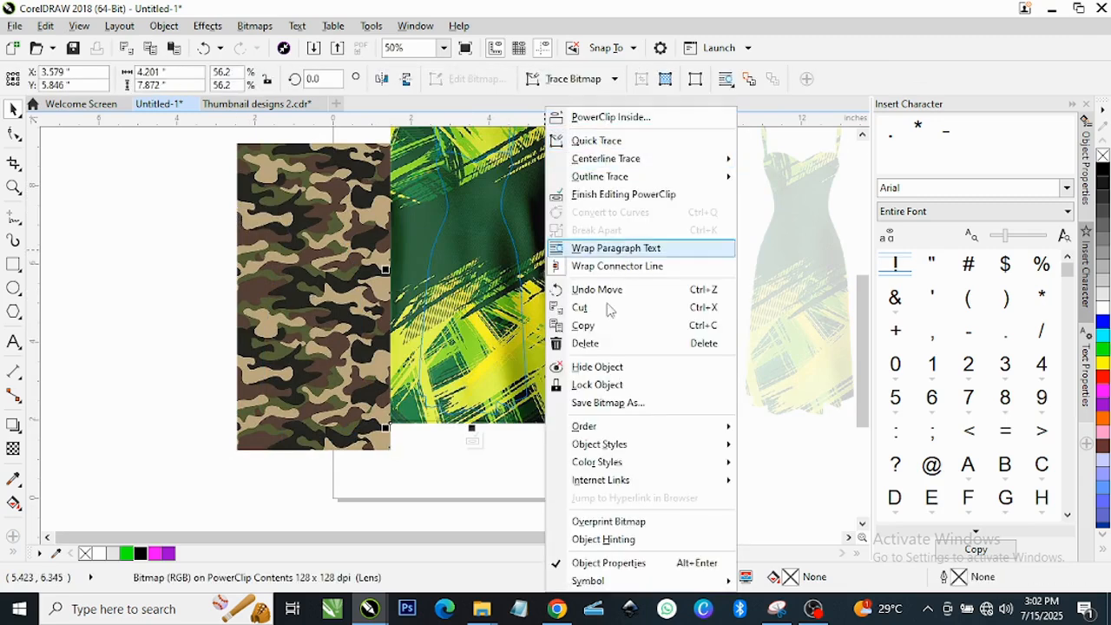
left_click(605, 344)
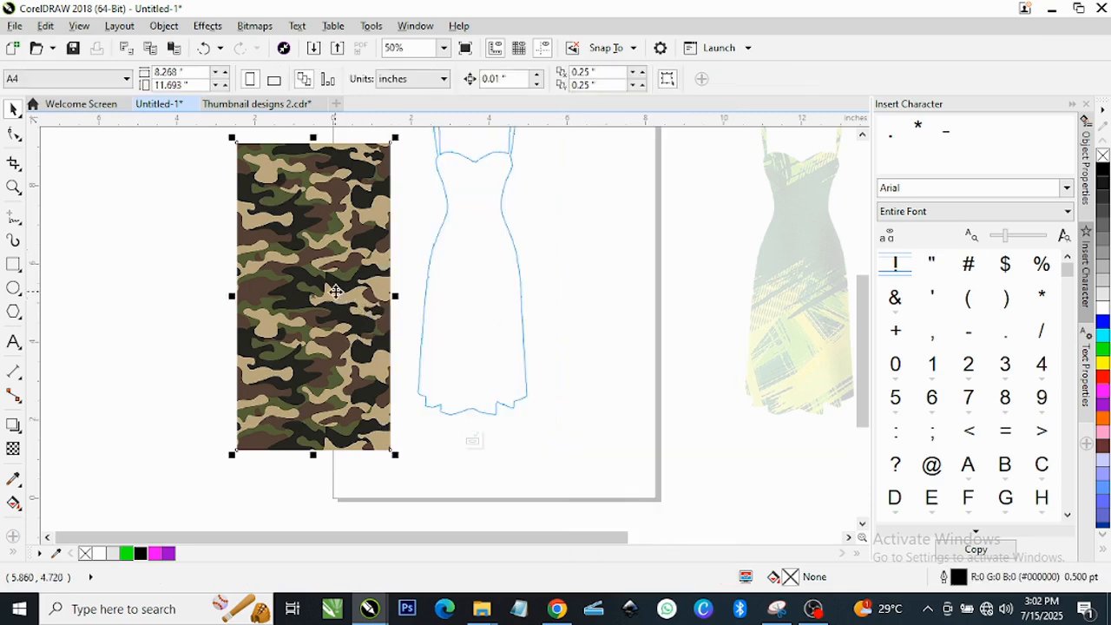
left_click_drag(329, 290, 491, 284)
scroll(478, 292, "down", 1)
scroll(479, 291, "up", 1)
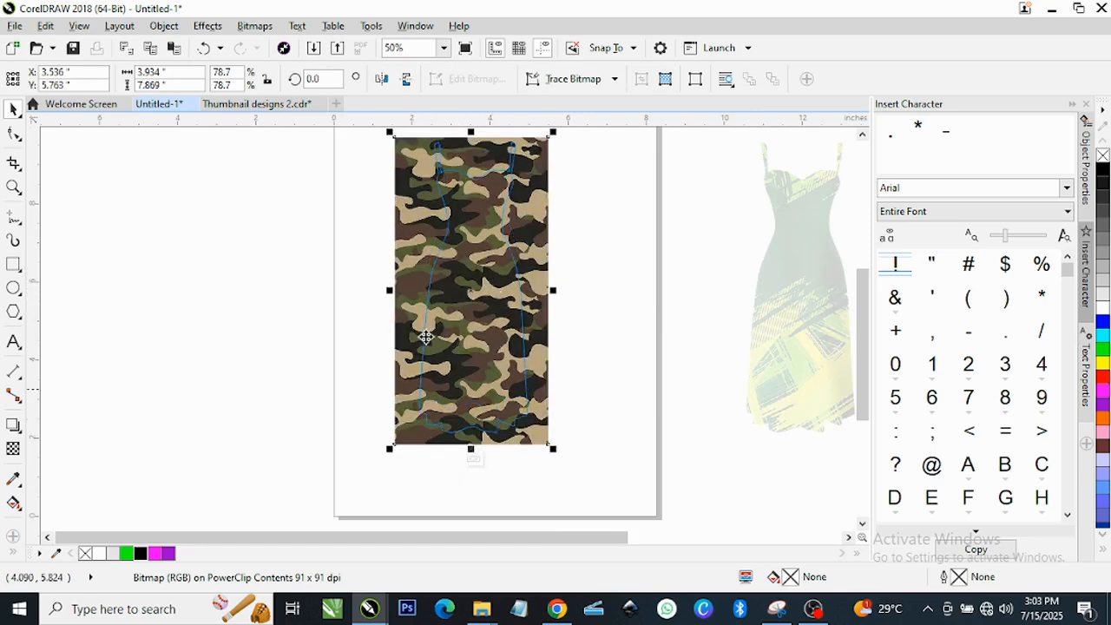
Apply a Uniform transparency to the camo fabric in Logical AND mode with black.
left_click(13, 449)
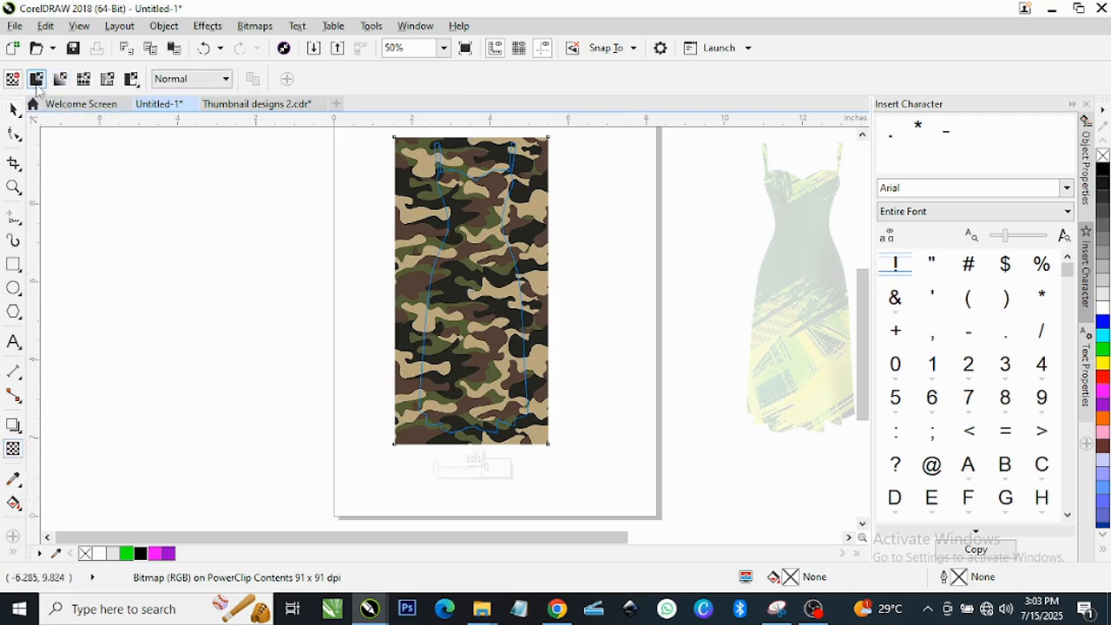
left_click(36, 82)
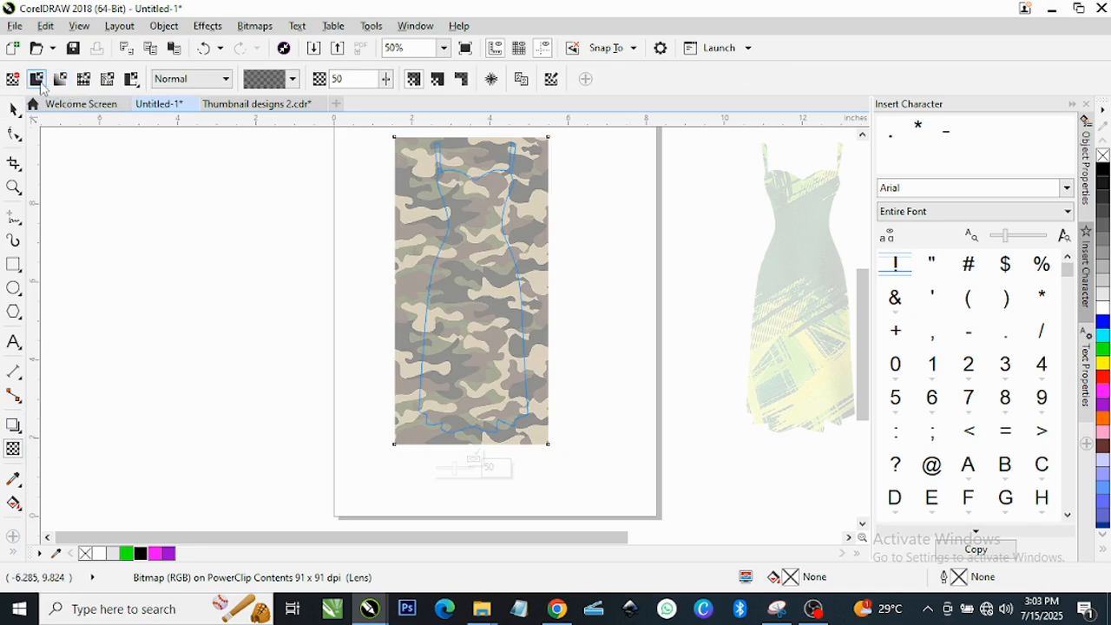
left_click(224, 80)
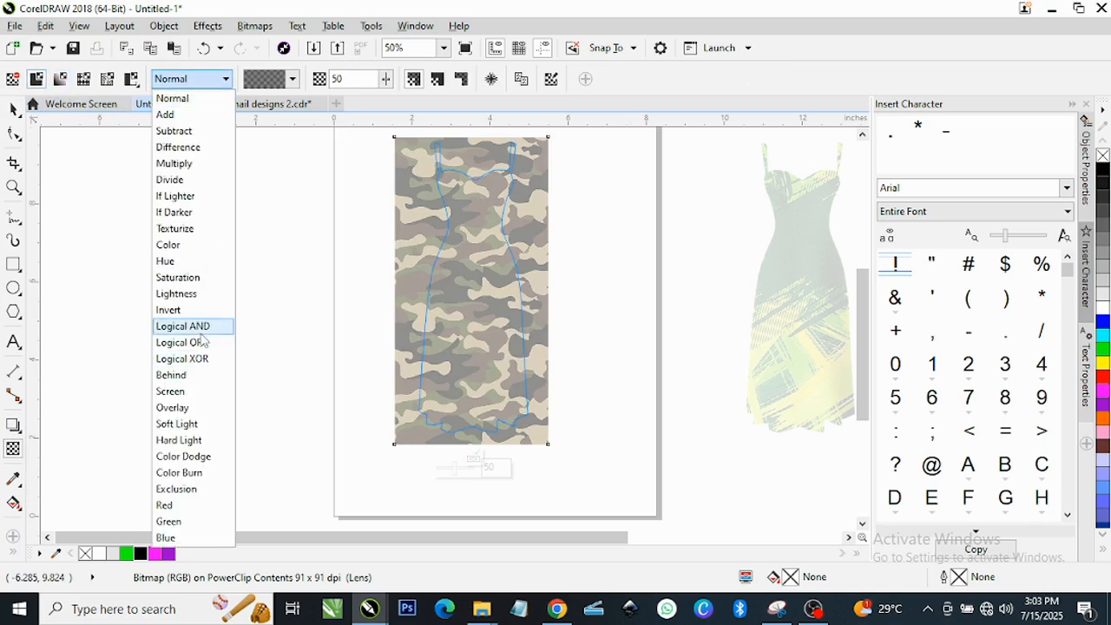
left_click(205, 328)
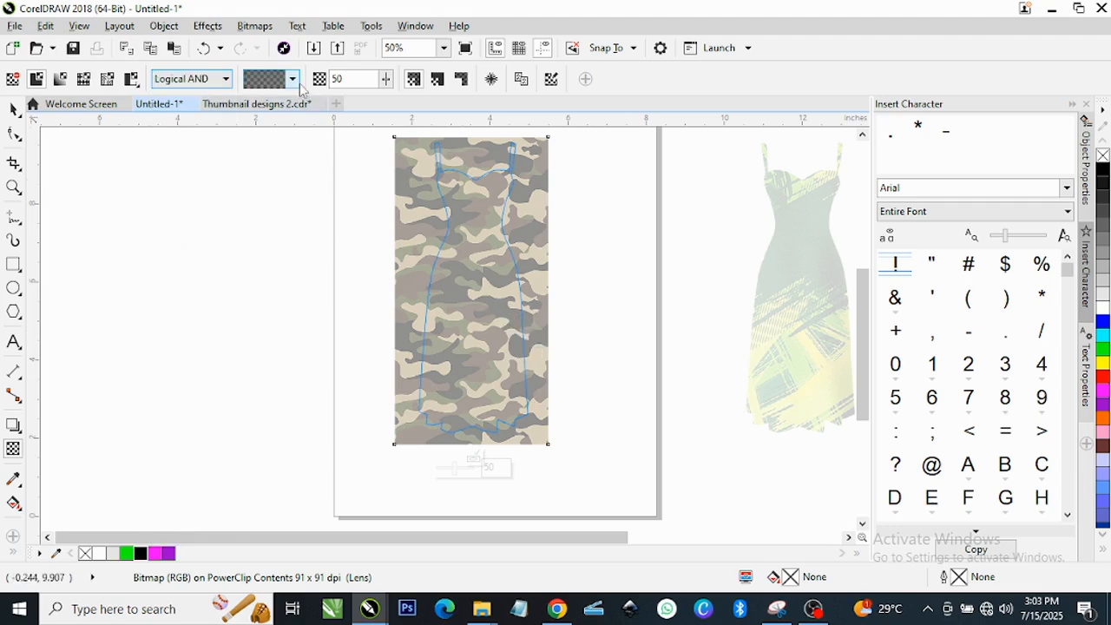
left_click(293, 79)
left_click(278, 121)
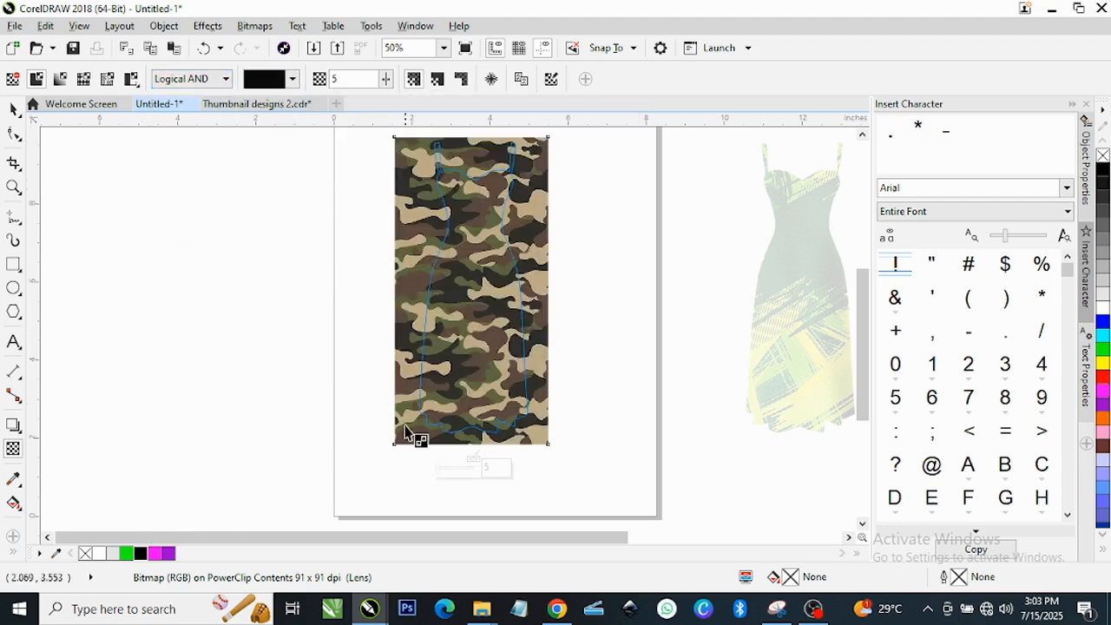
left_click(14, 110)
Finish editing the camo dress PowerClip and move the green dress beside it.
left_click(474, 459)
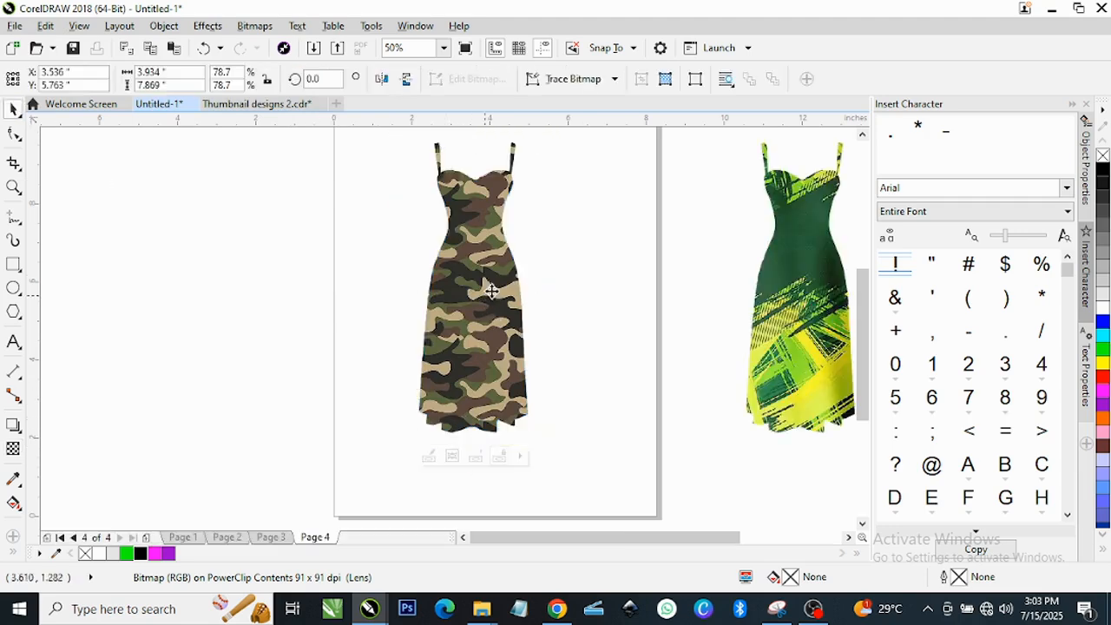
scroll(509, 268, "up", 2)
scroll(414, 278, "down", 2)
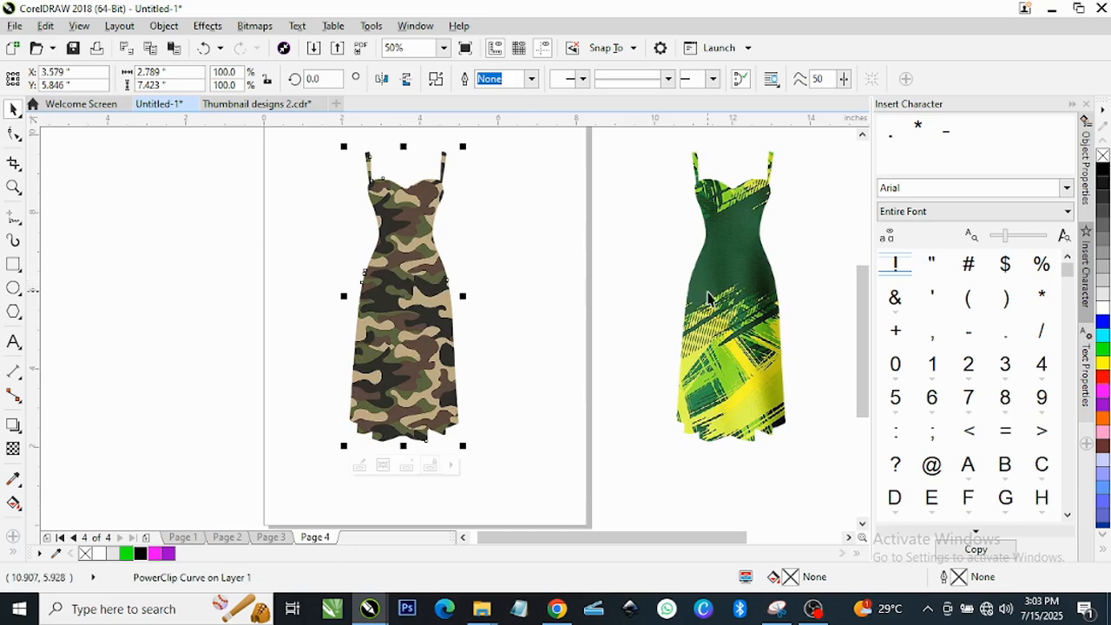
left_click_drag(640, 295, 399, 302)
scroll(516, 307, "down", 4)
scroll(385, 292, "up", 4)
Check the floral, camo and green dresses, then zoom to frame all three together.
left_click(532, 317)
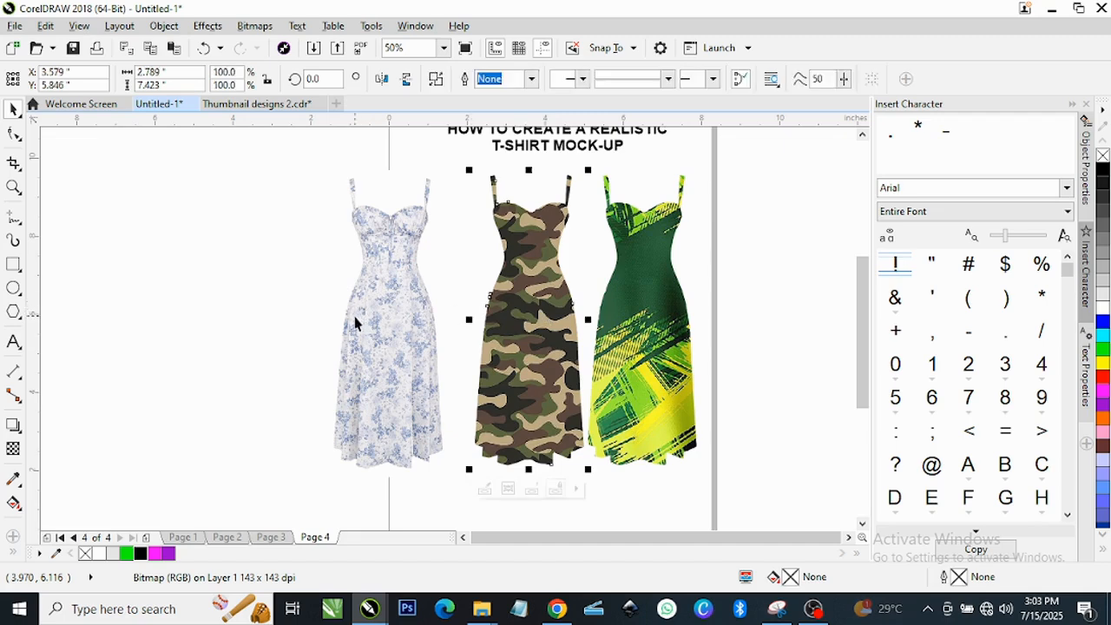
left_click(355, 321)
left_click(663, 335)
scroll(693, 320, "up", 1)
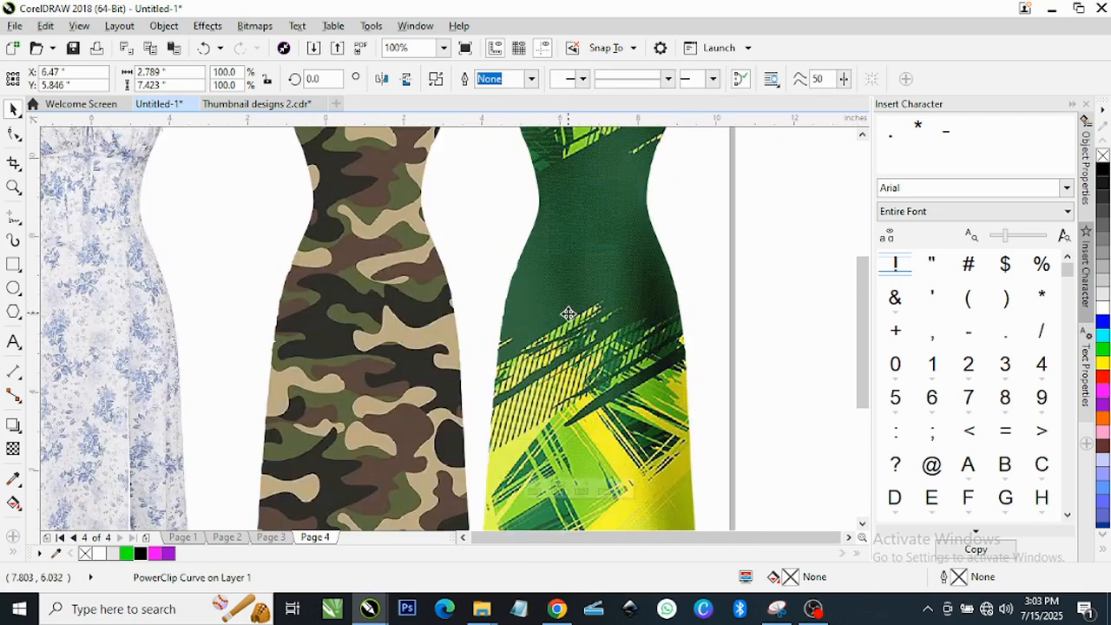
scroll(559, 317, "down", 2)
left_click(14, 187)
left_click_drag(387, 201, 669, 422)
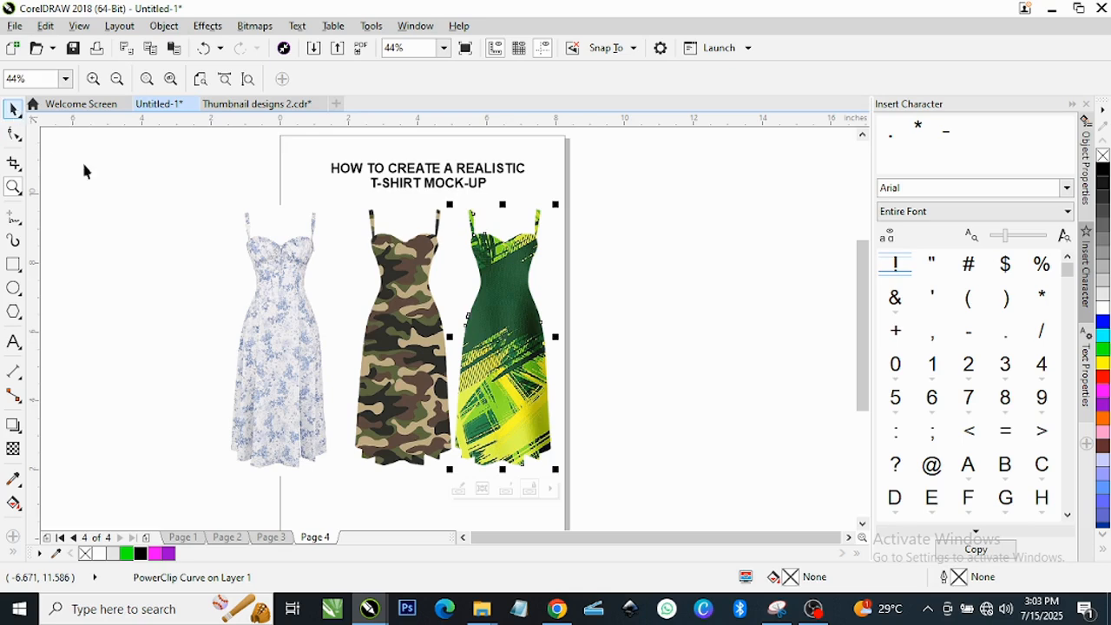
key("space")
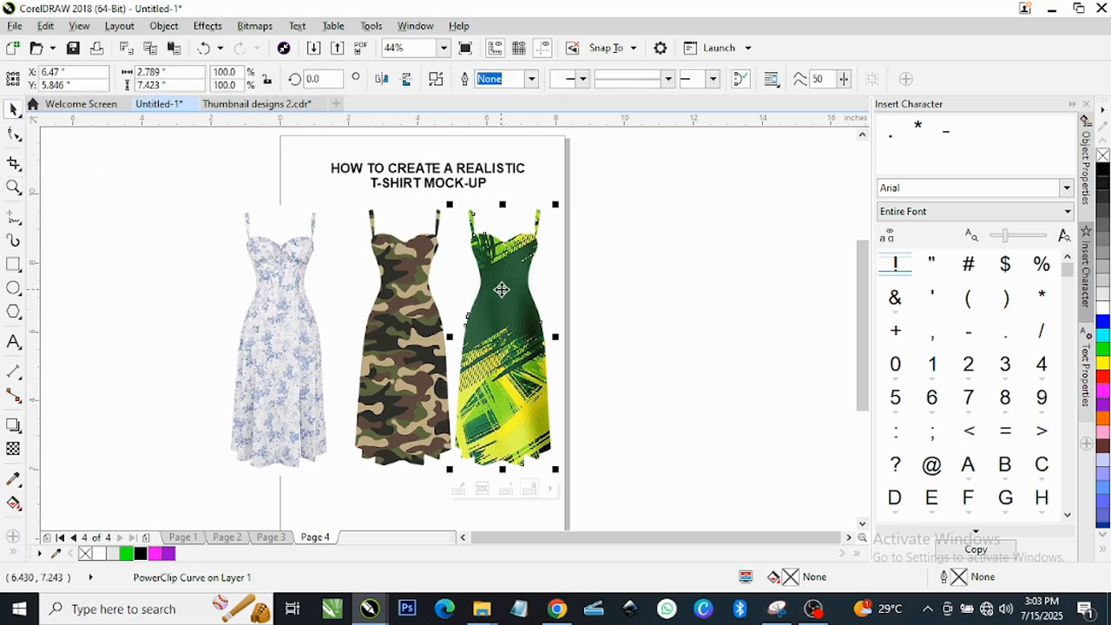